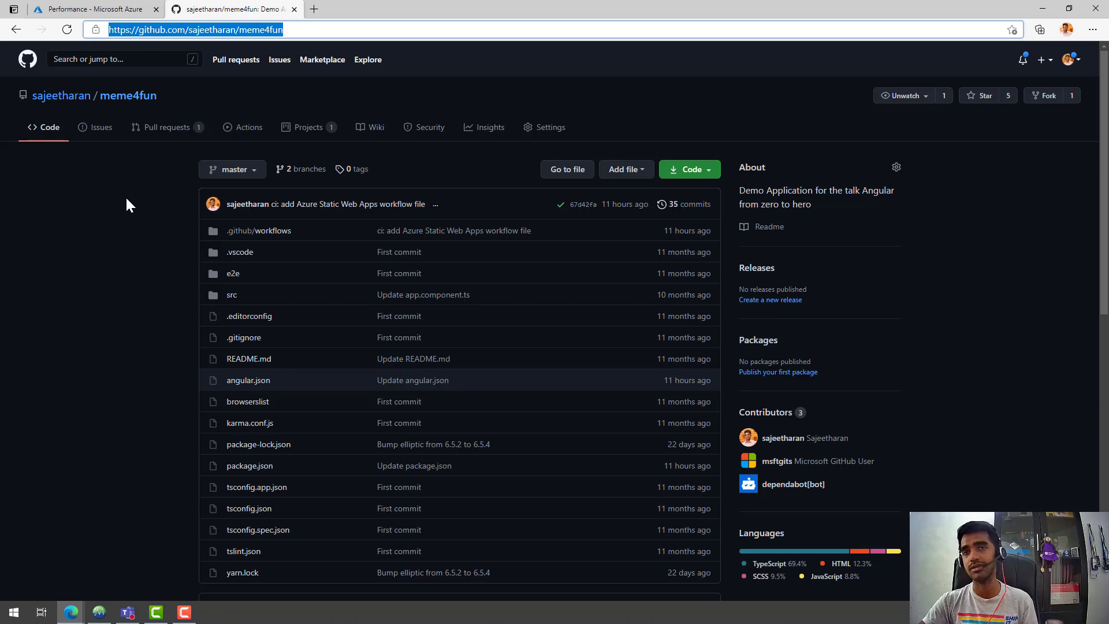
Open the Azure DevOps projects page in a new browser tab beside the meme4fun GitHub repository.
scroll(123, 209, down, 3)
scroll(123, 209, up, 3)
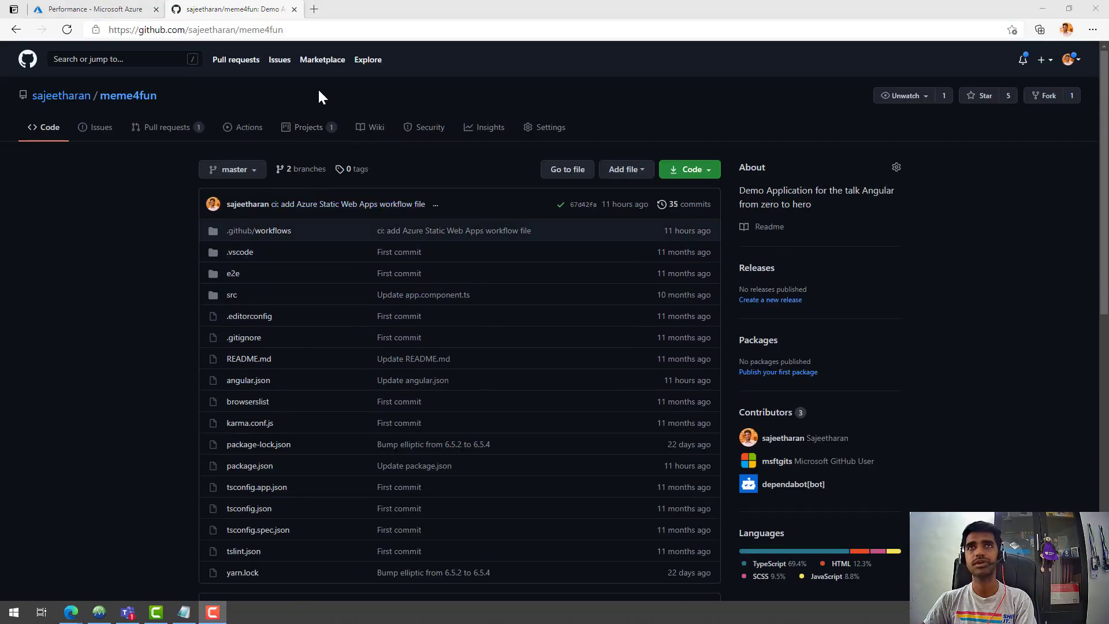
click(315, 9)
text(dev)
key(Return)
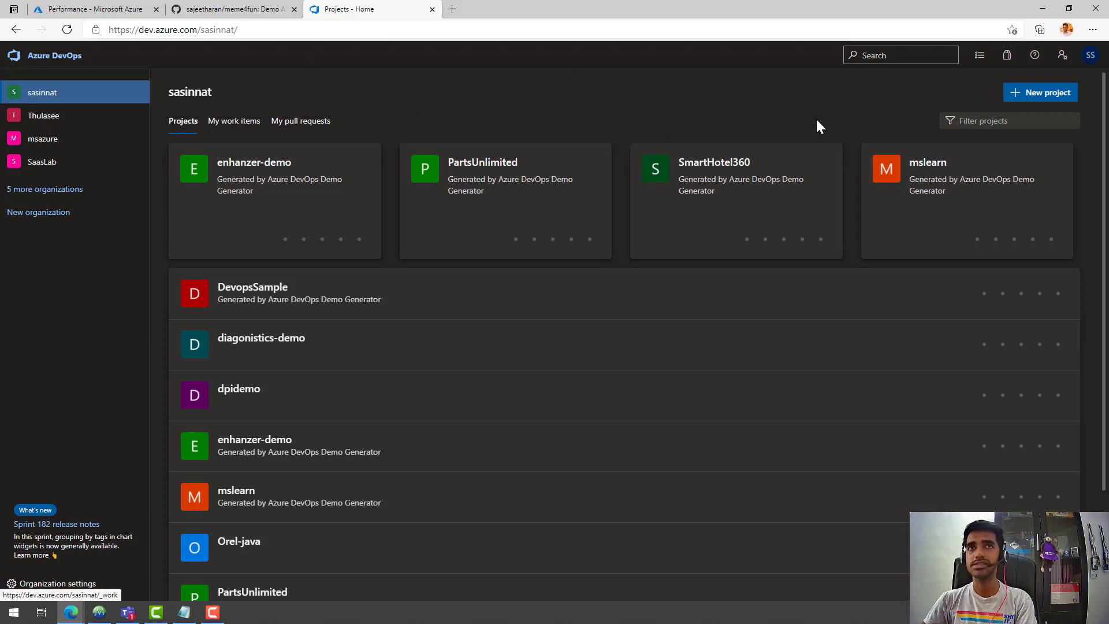
Create a new Azure DevOps project named azure-static-webapps-demo with Public visibility, keeping the default advanced options.
click(1027, 104)
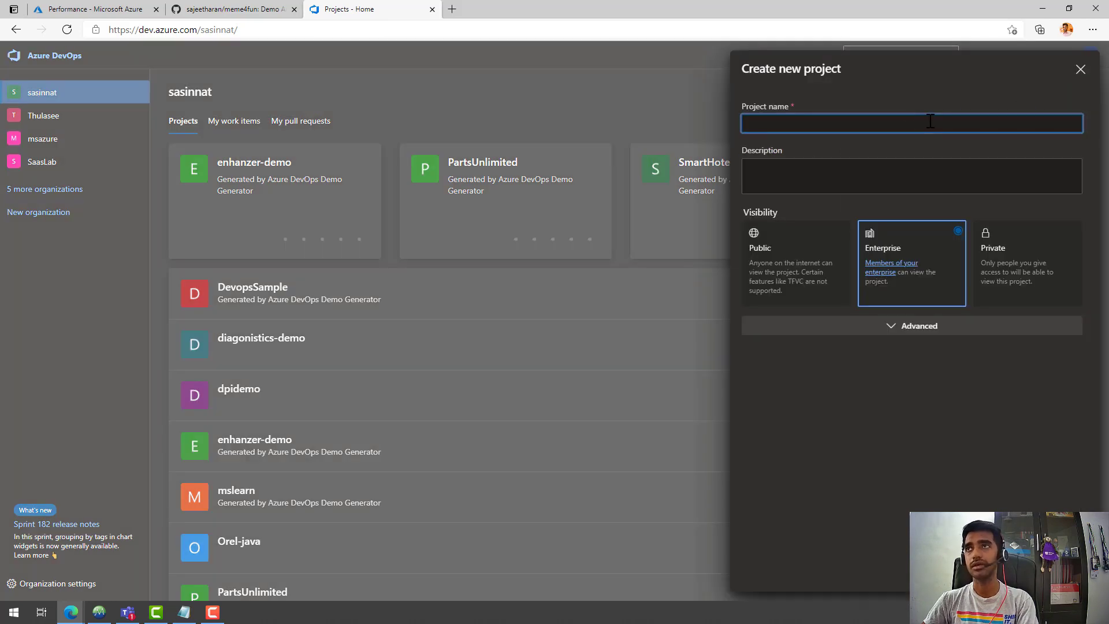
text(azure)
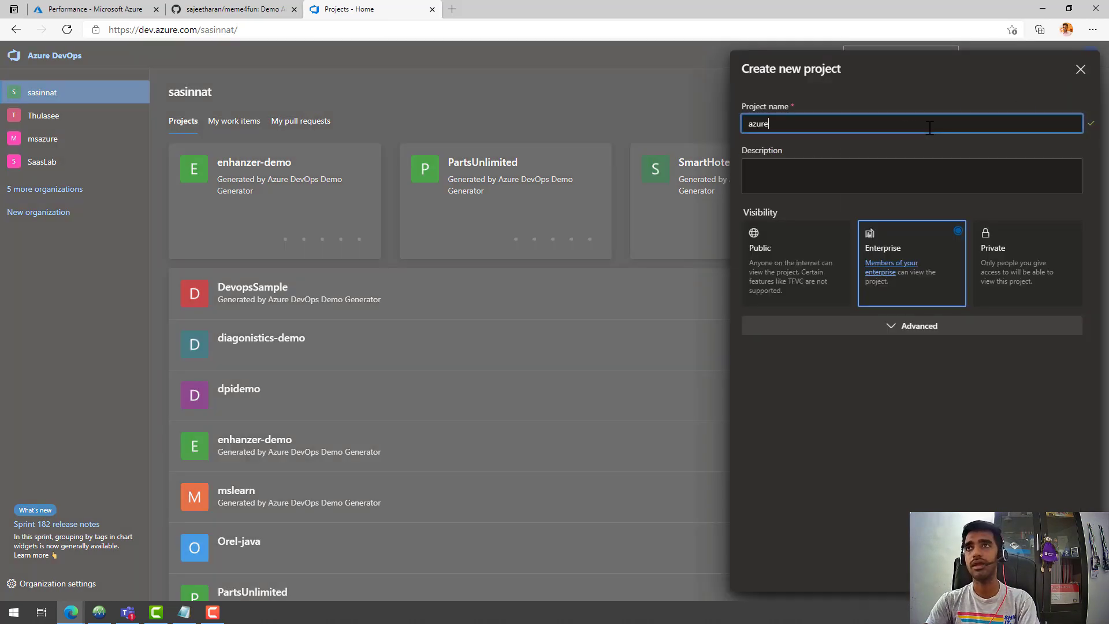
text(-static0weba)
text(apps-demo)
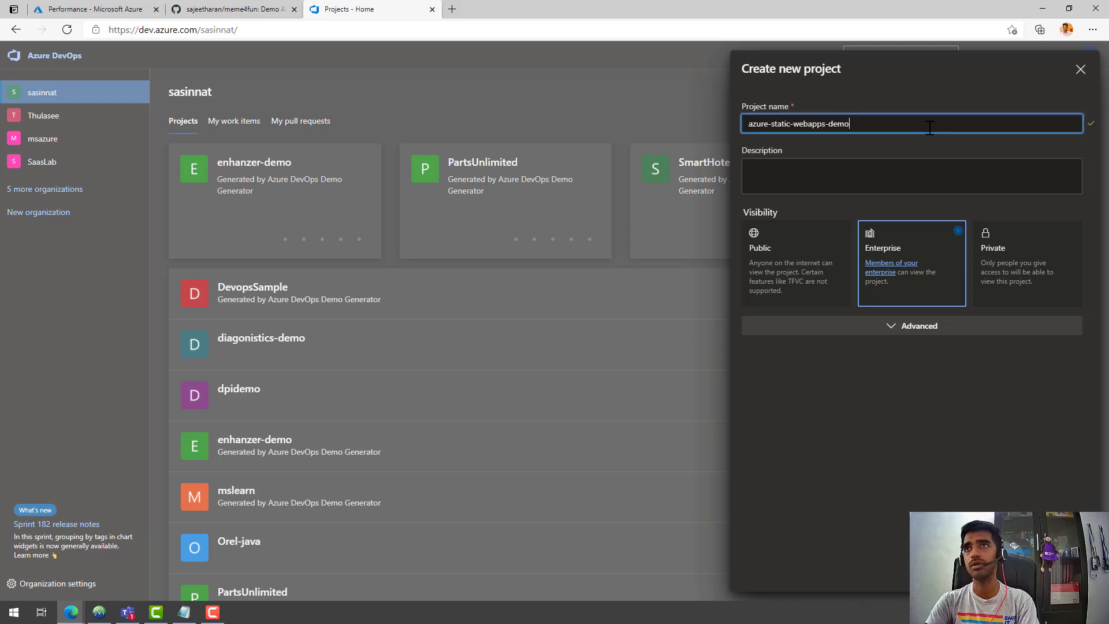
key(Tab)
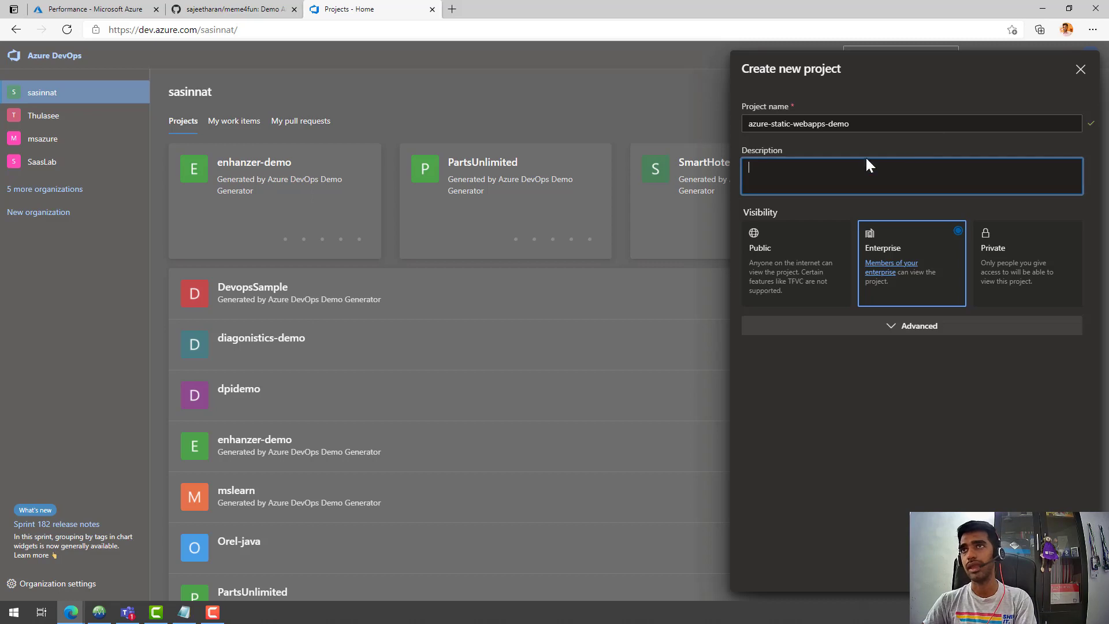
click(796, 249)
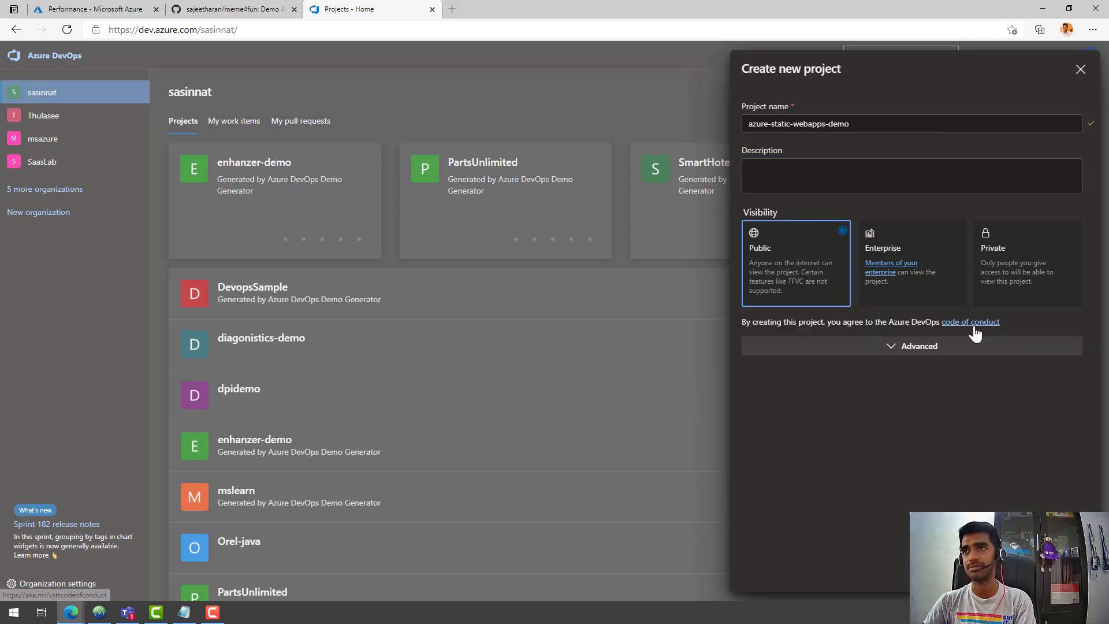
click(987, 351)
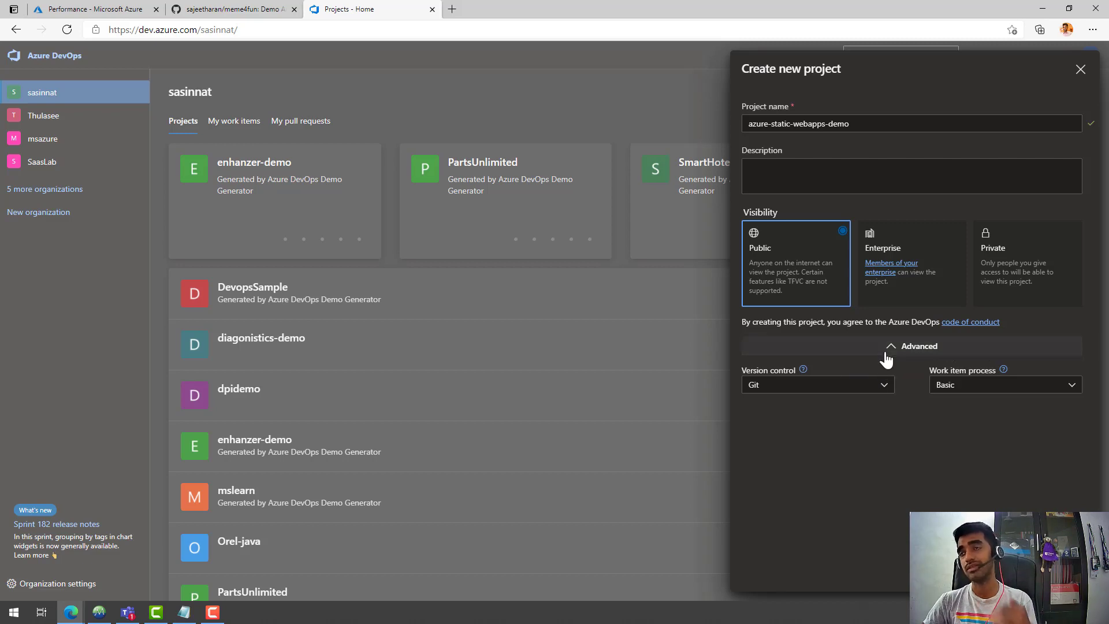
click(923, 351)
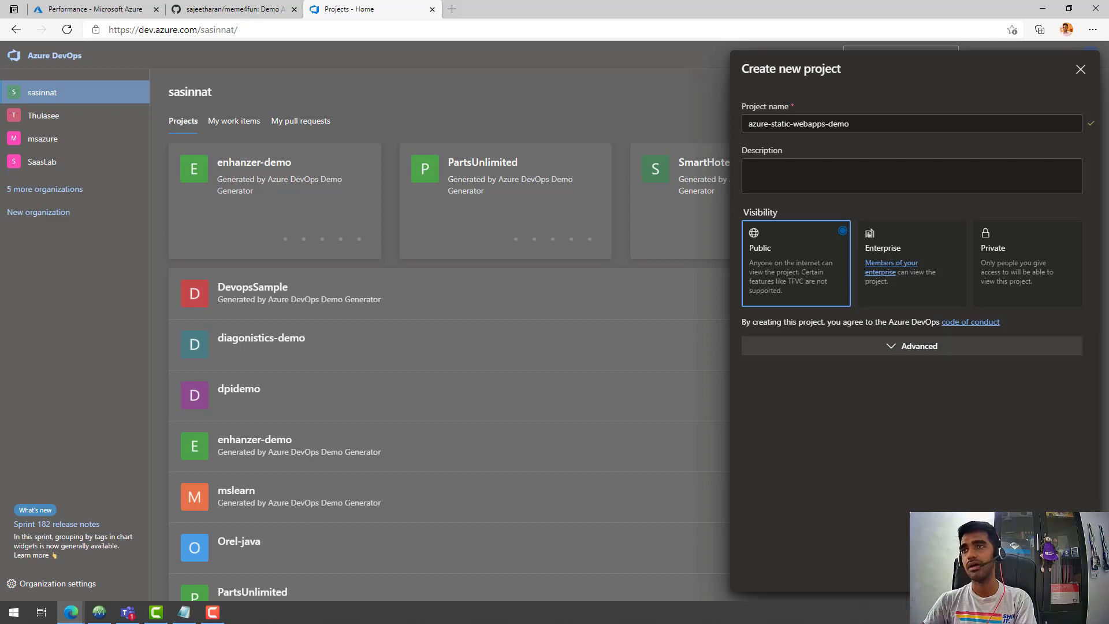
click(1068, 570)
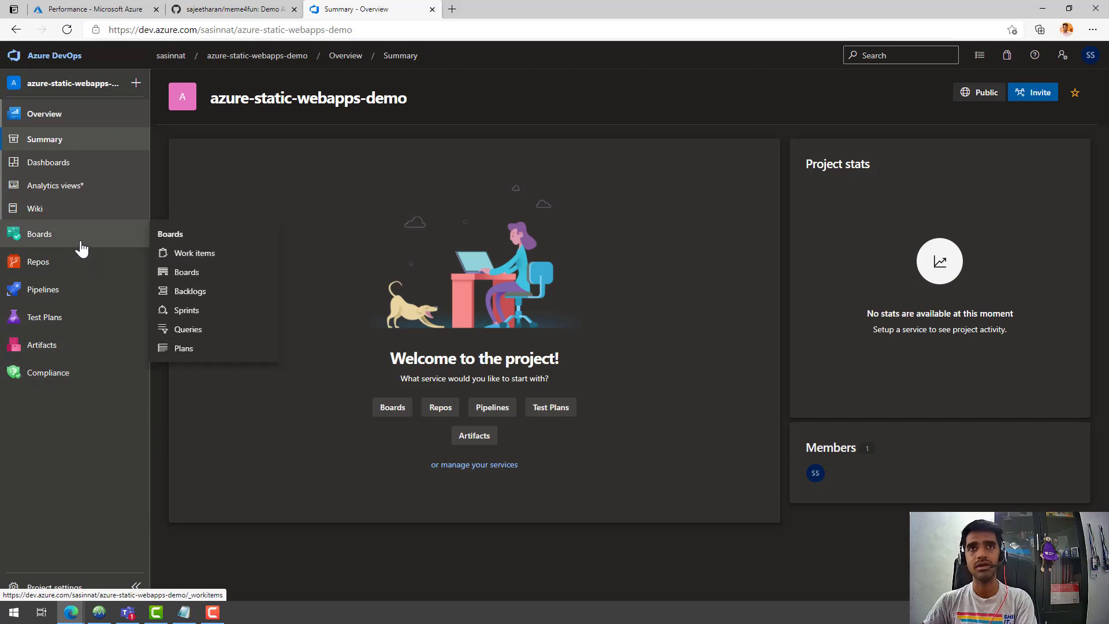
Open the new project's empty repository, then copy the HTTPS clone URL of the meme4fun repository from GitHub.
click(81, 268)
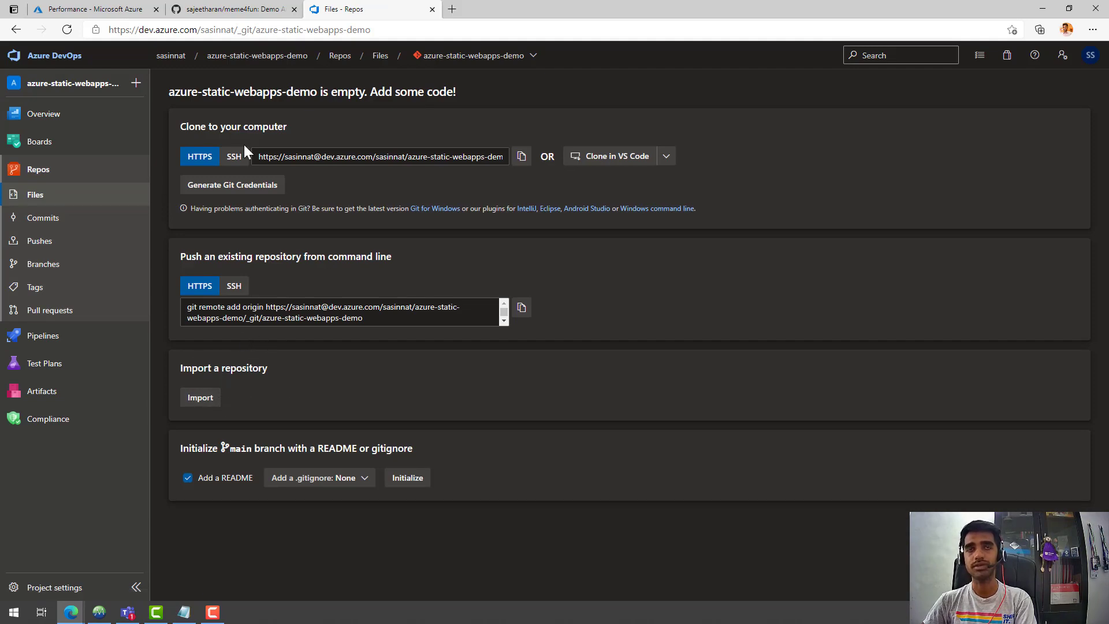
click(237, 8)
click(687, 172)
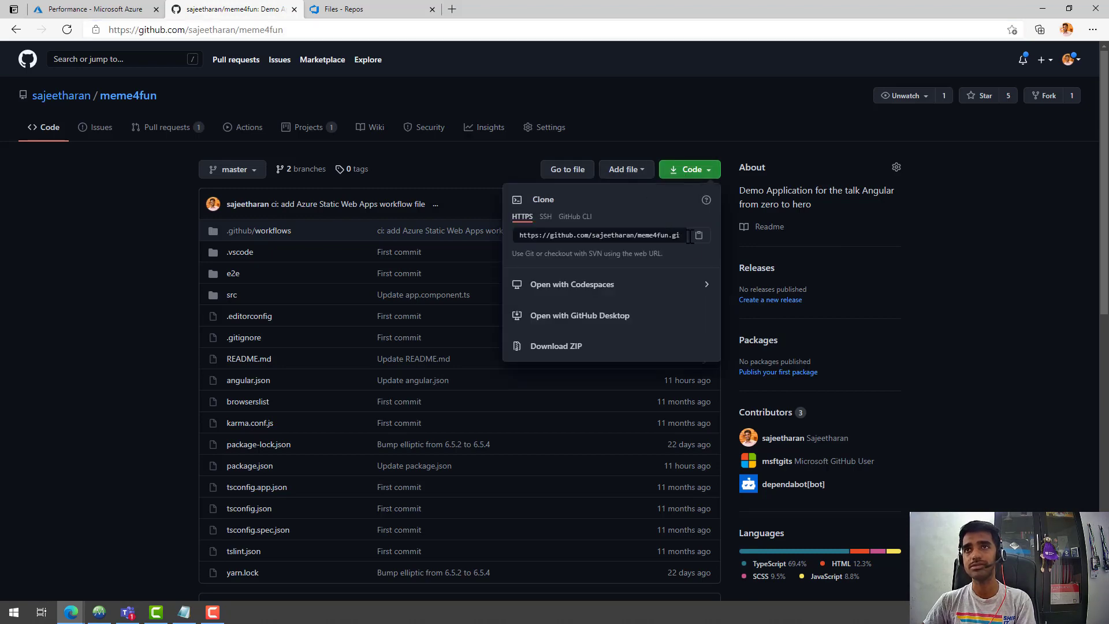
click(370, 8)
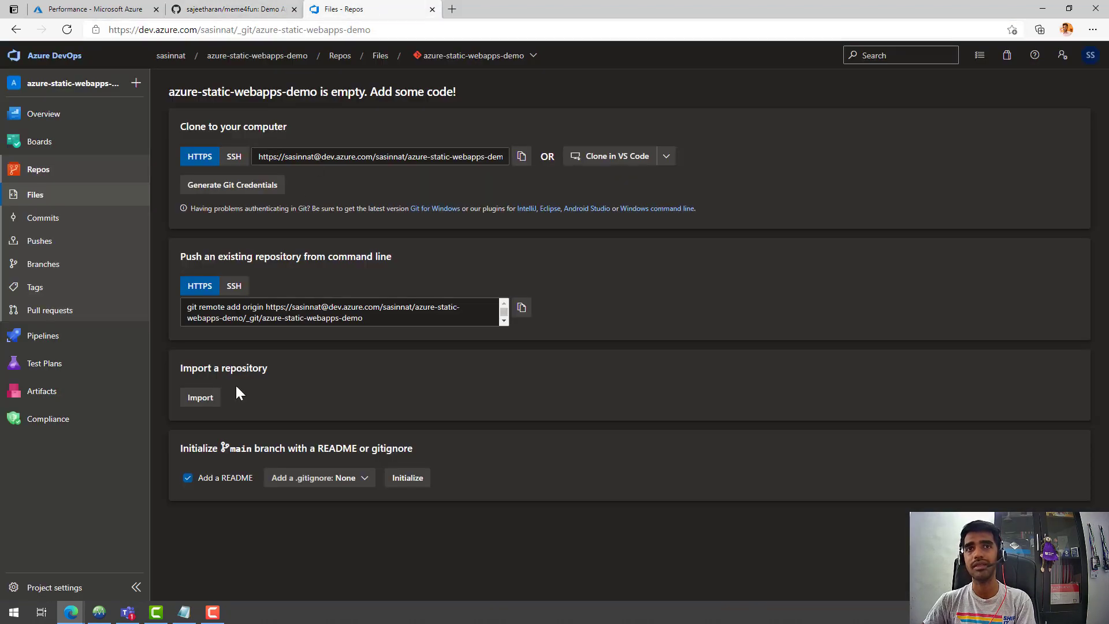
Import the meme4fun Git repository from the copied clone URL without authentication and open its code view.
click(202, 397)
key(ctrl+v)
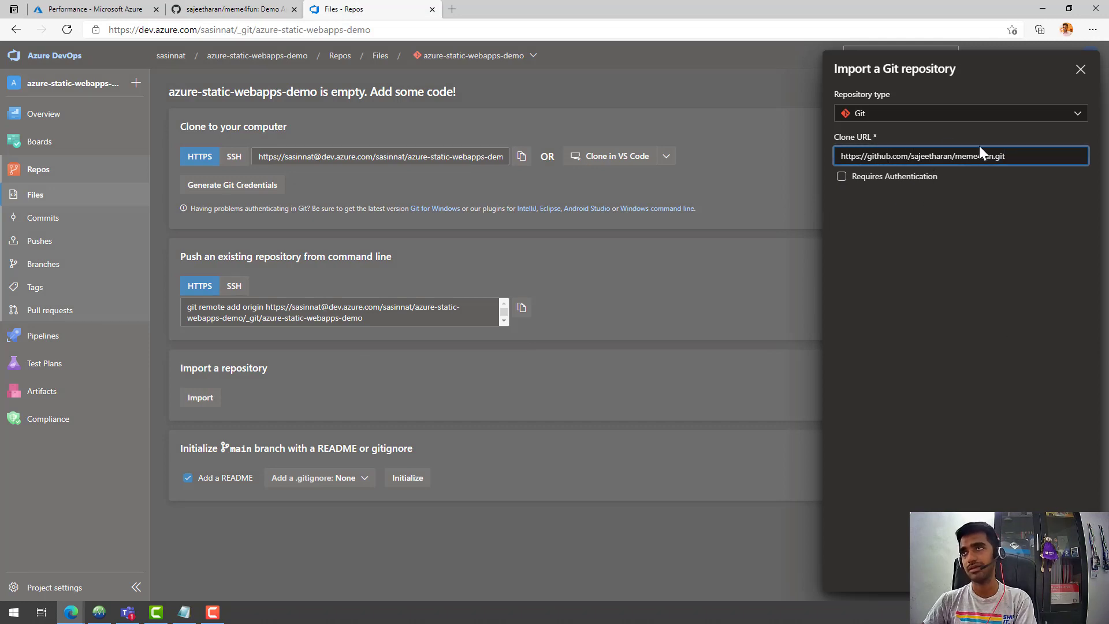
click(1068, 573)
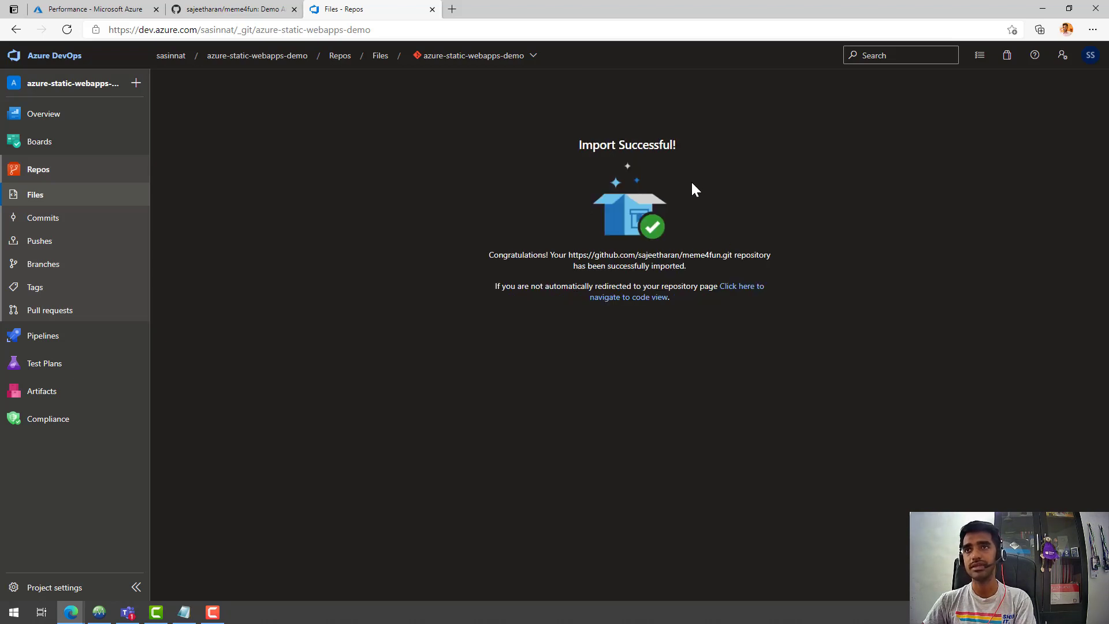
click(743, 290)
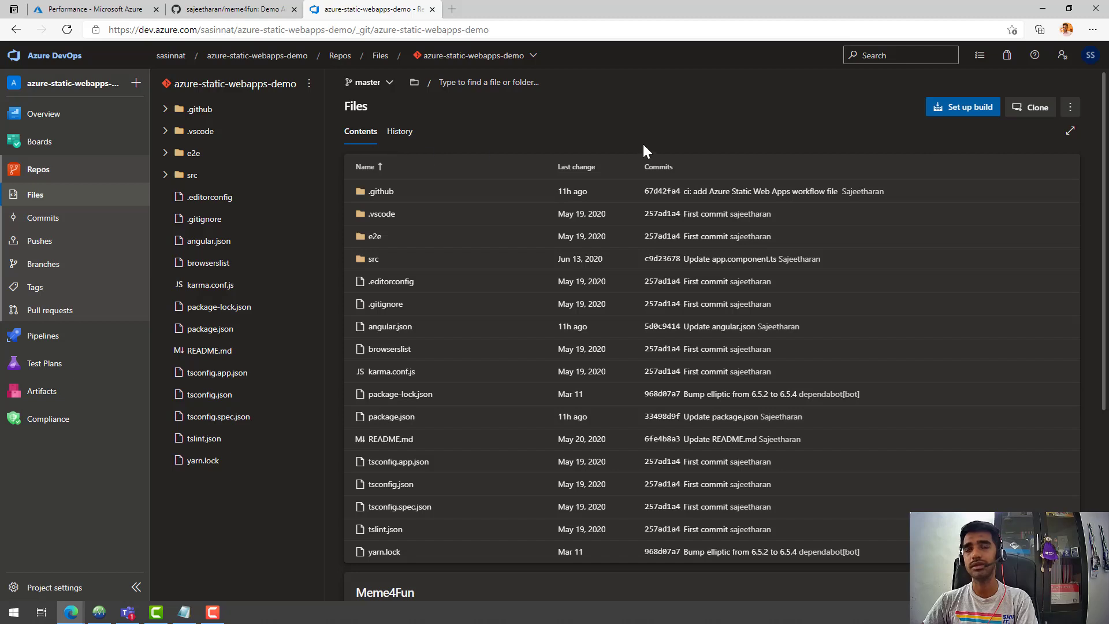
Set up a build pipeline from the Node.js with Angular template and select its npm install and build script block.
click(952, 119)
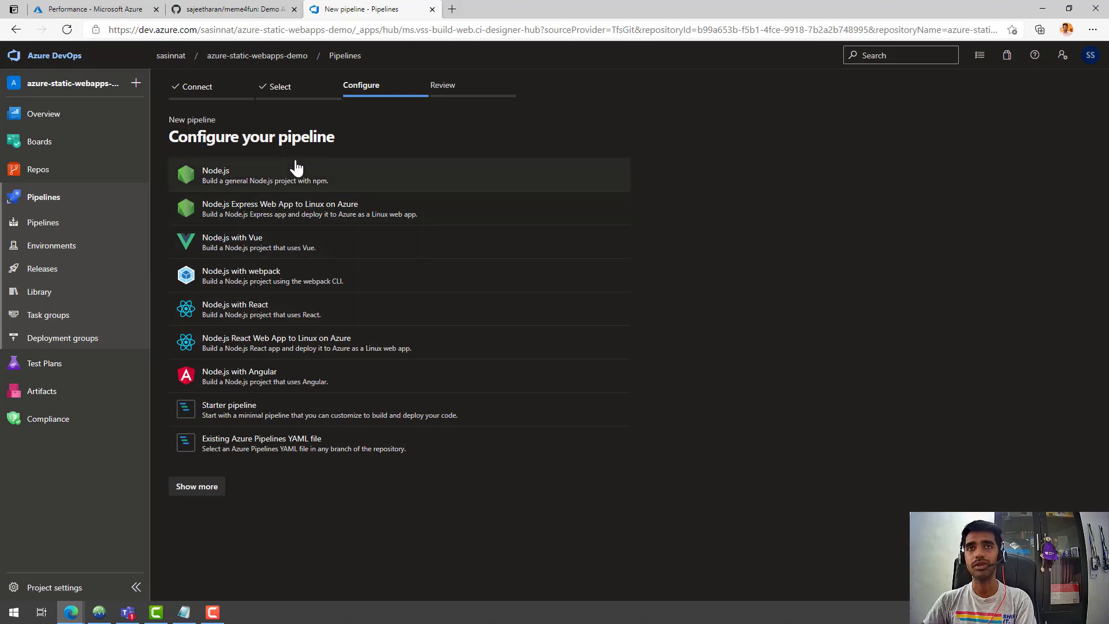
click(295, 391)
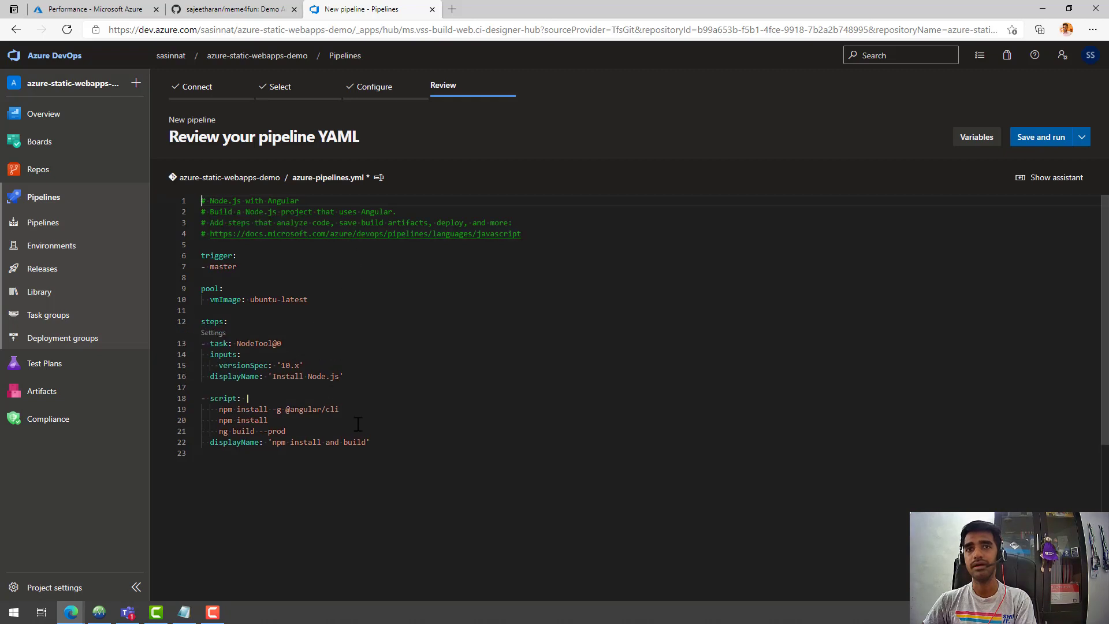
drag(393, 443, 206, 401)
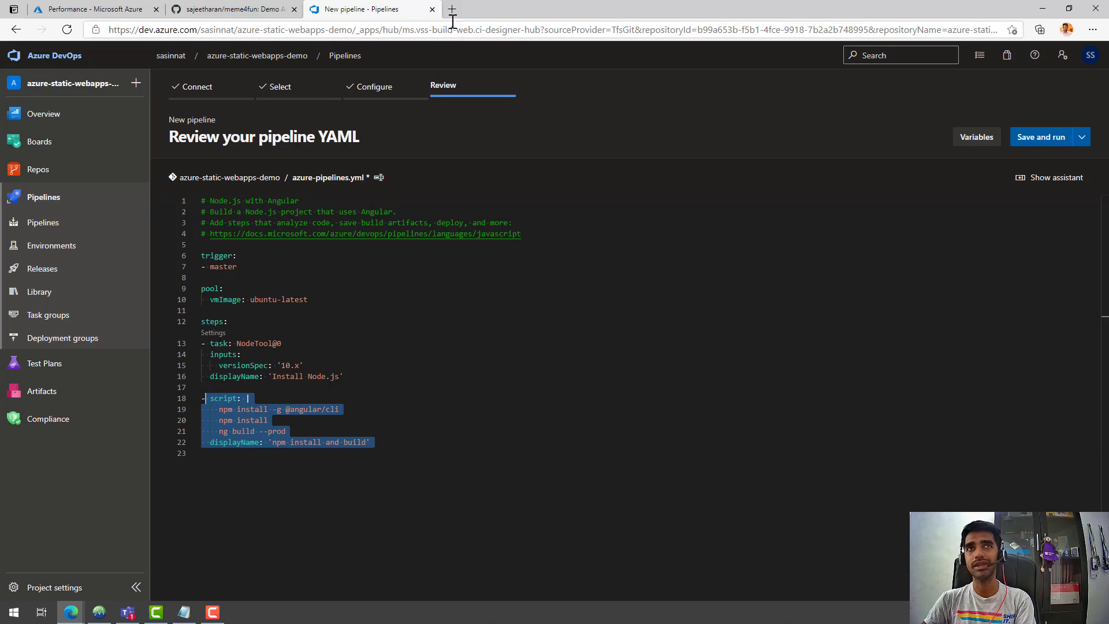
Switch to the Azure portal, reload it from portal.azure.com and open the static-web-app-demo resource group.
click(95, 9)
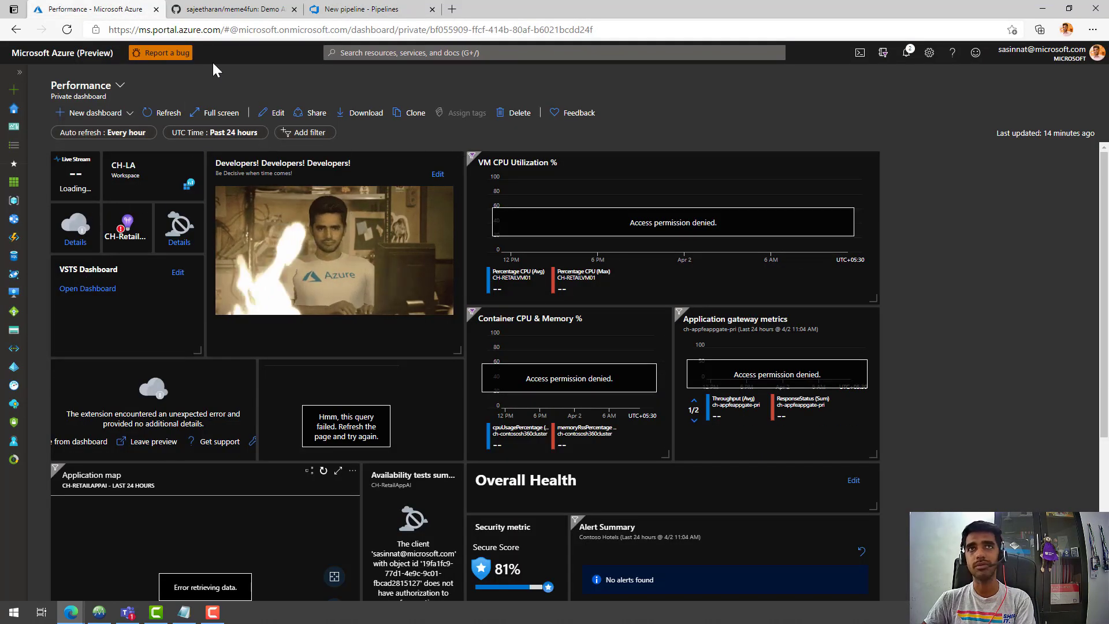
click(246, 30)
text(portal.azure.com)
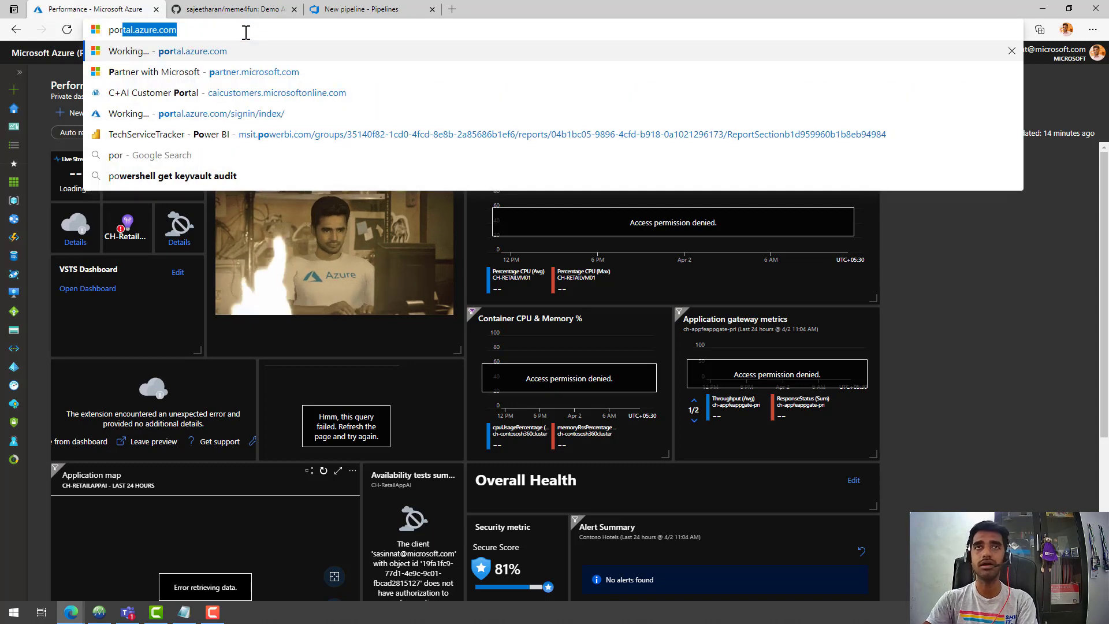
key(Return)
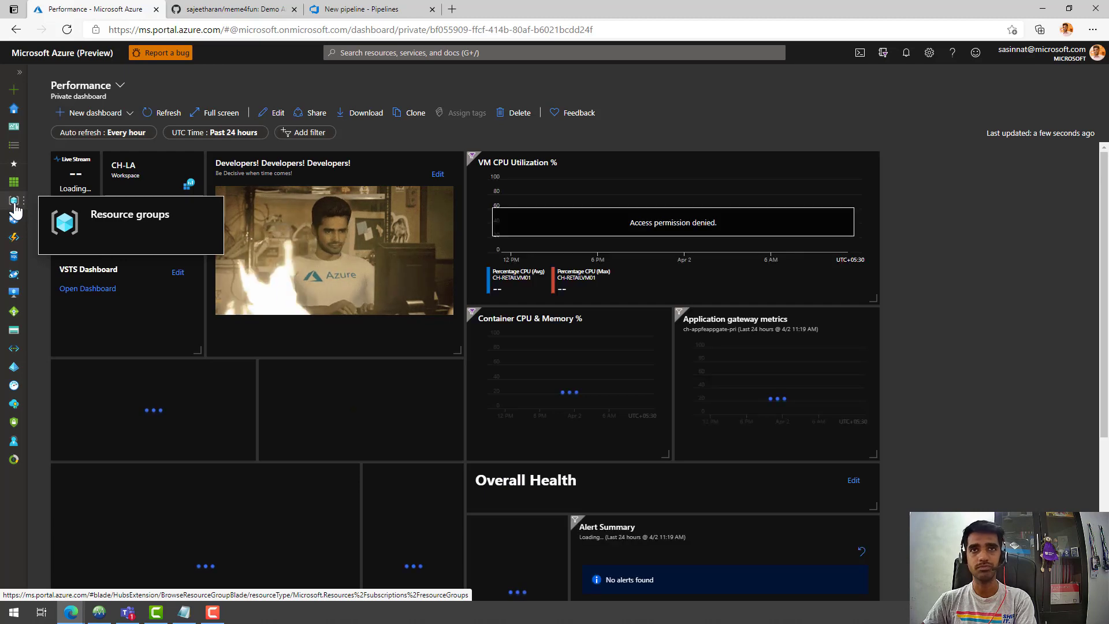
click(14, 202)
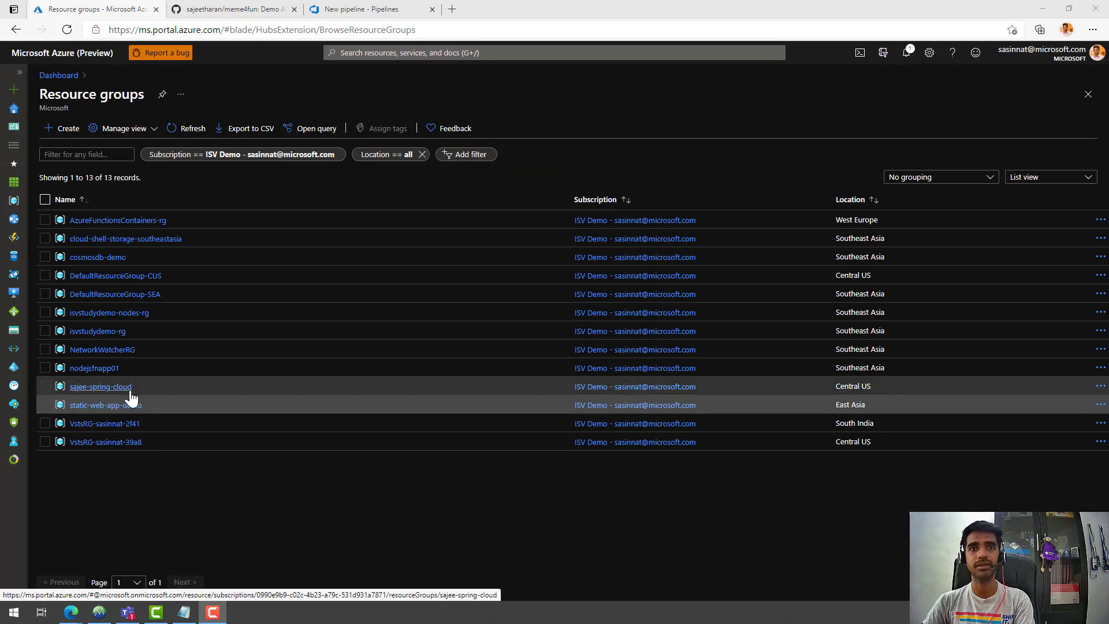
click(106, 407)
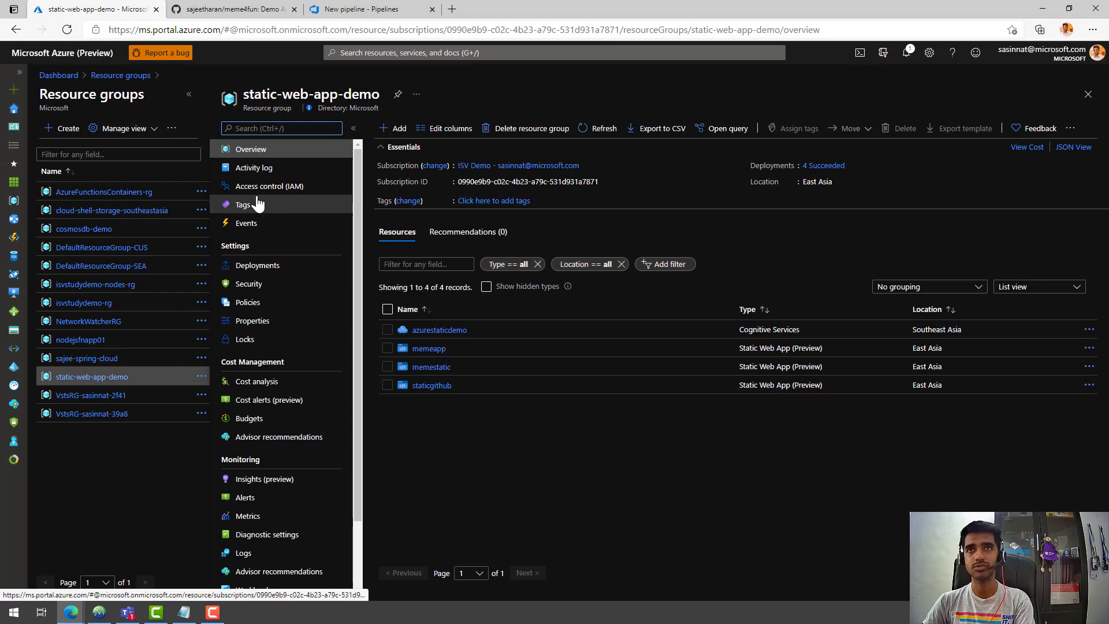
Add a resource to the group by finding "static web app" and start creating a Static Web App (preview).
click(386, 134)
click(239, 136)
text(static)
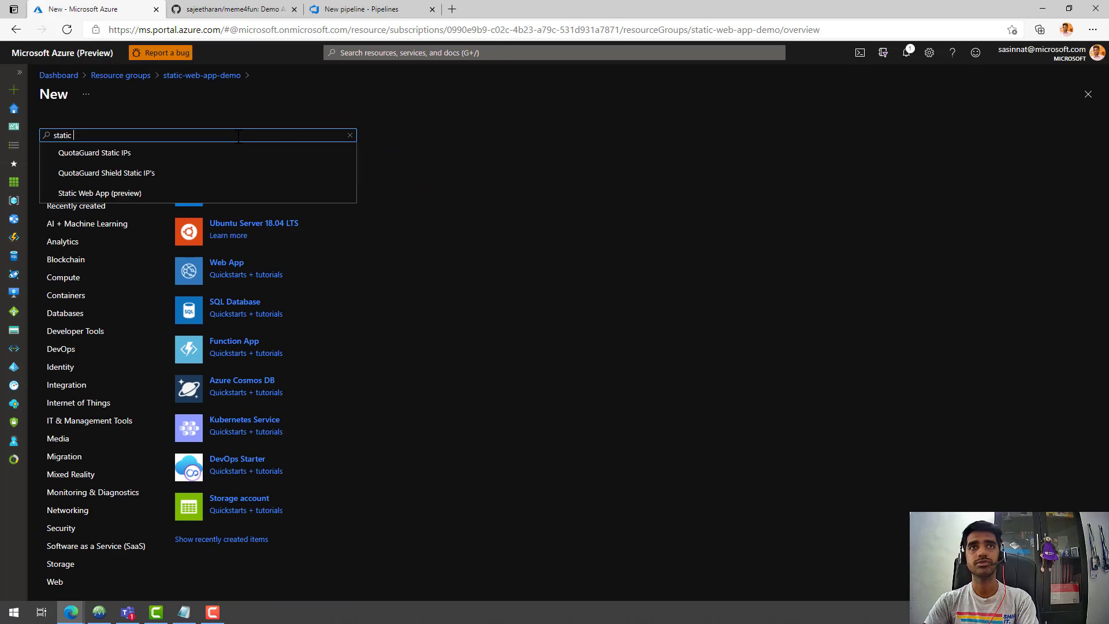
text( web app)
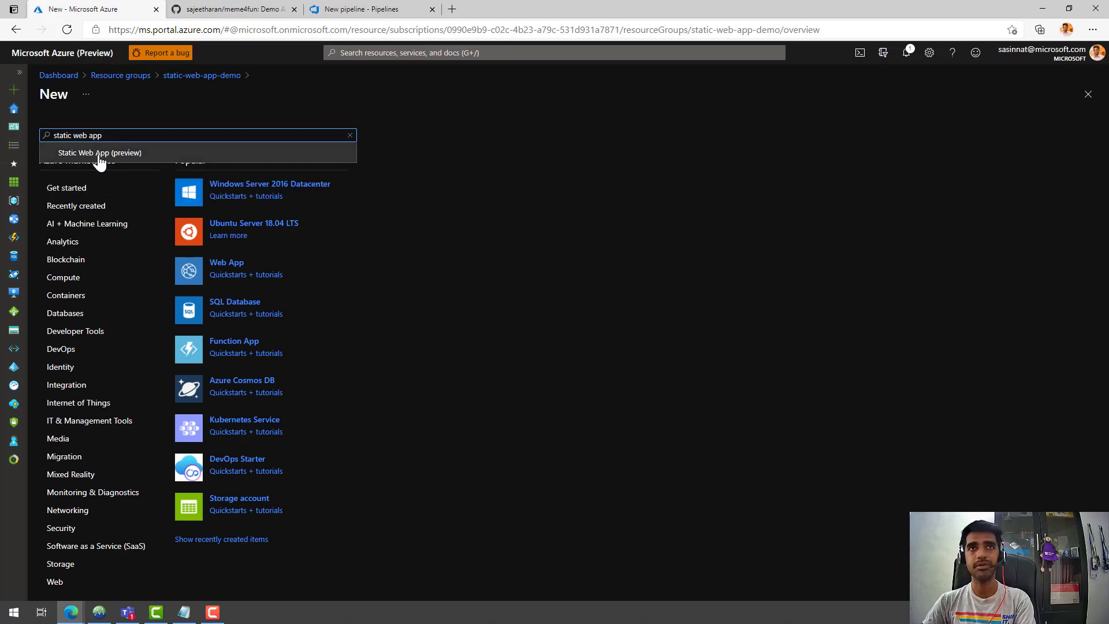
click(99, 154)
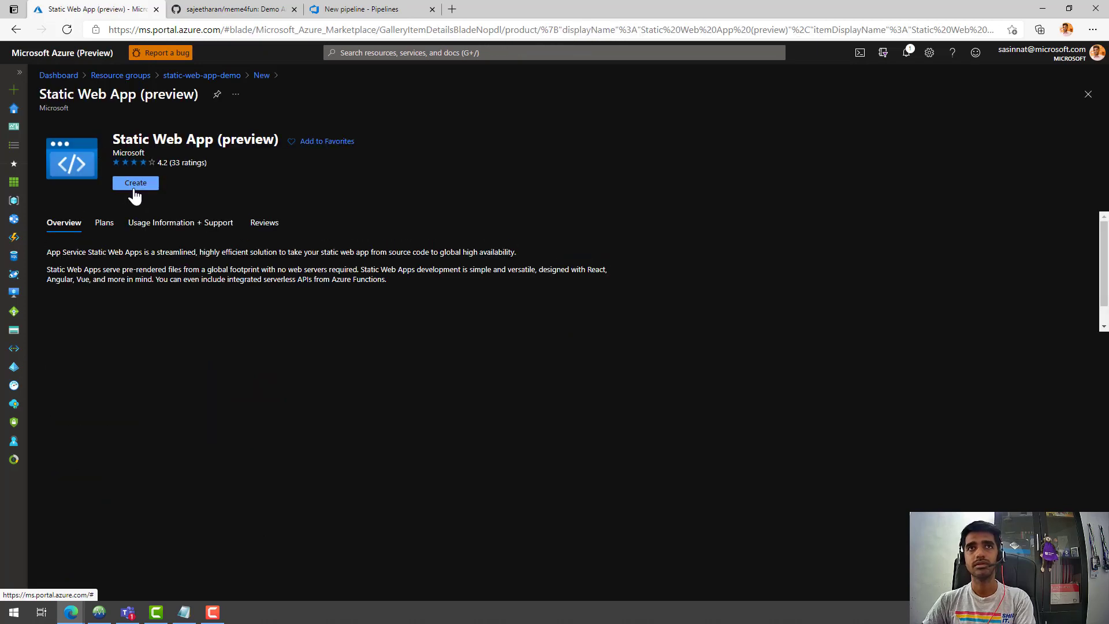
click(135, 184)
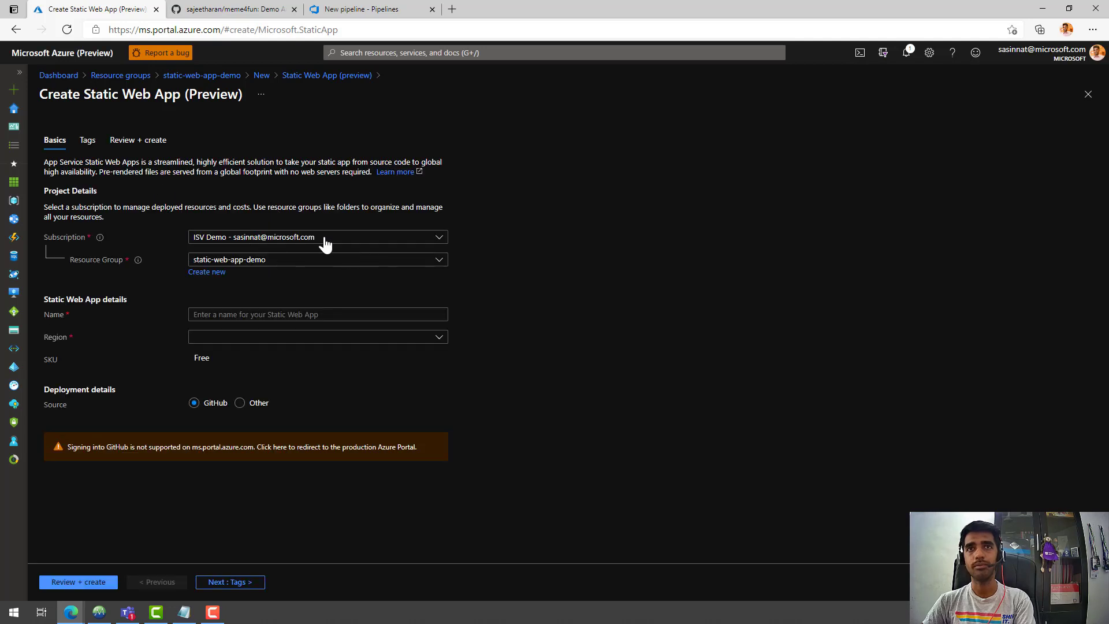
Create the static web app named static-webapp-001 in East Asia with Other as the deployment source.
click(274, 310)
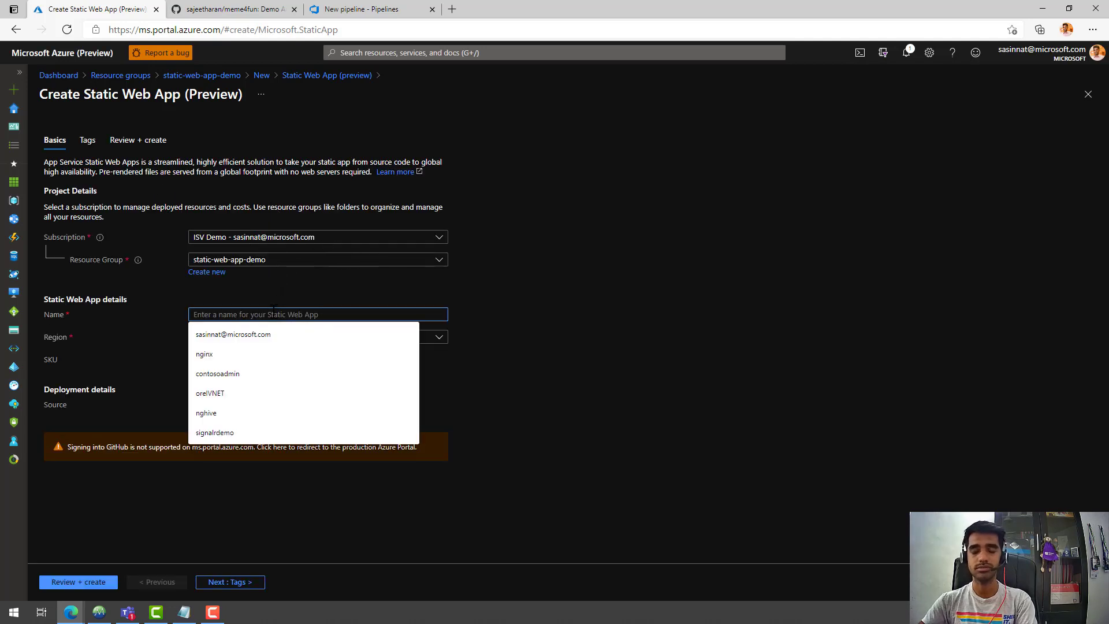
text(static-webapp-001)
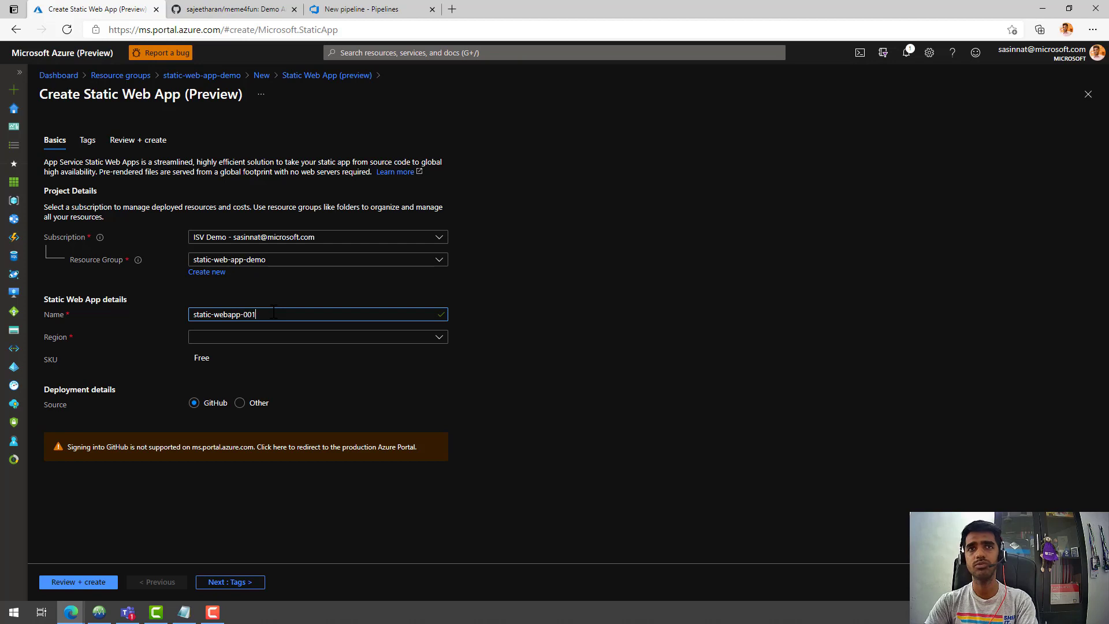
click(415, 340)
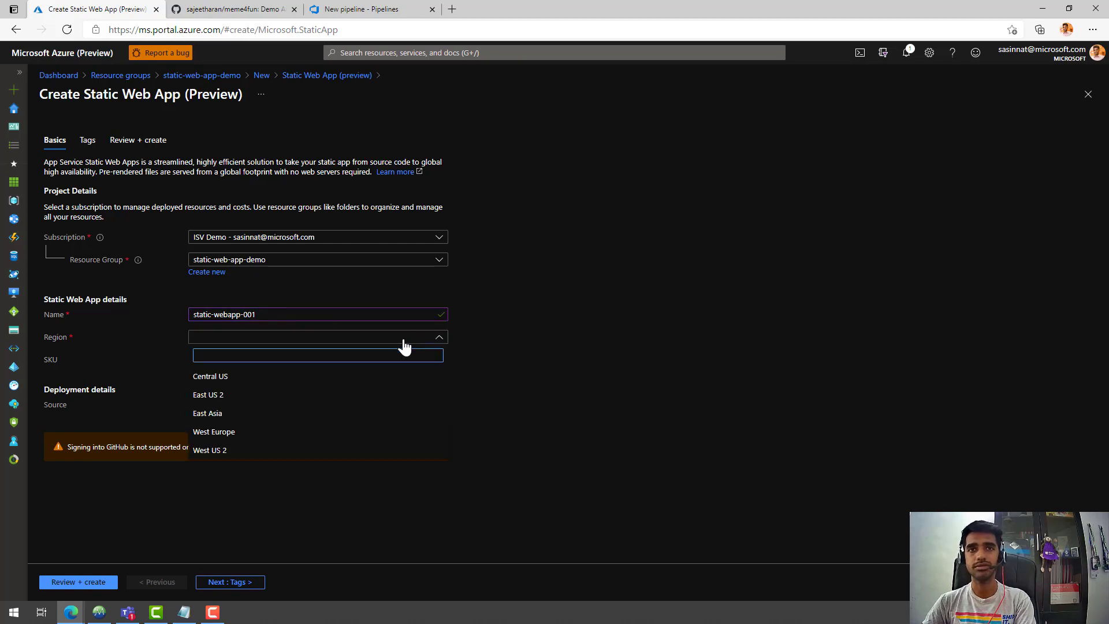
click(222, 413)
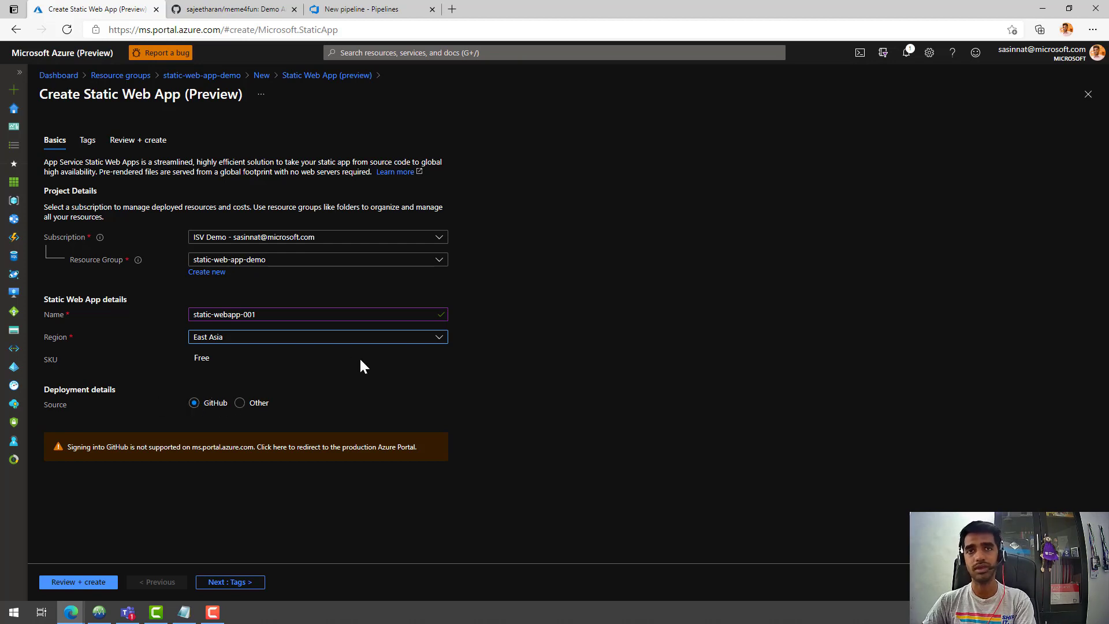
click(240, 404)
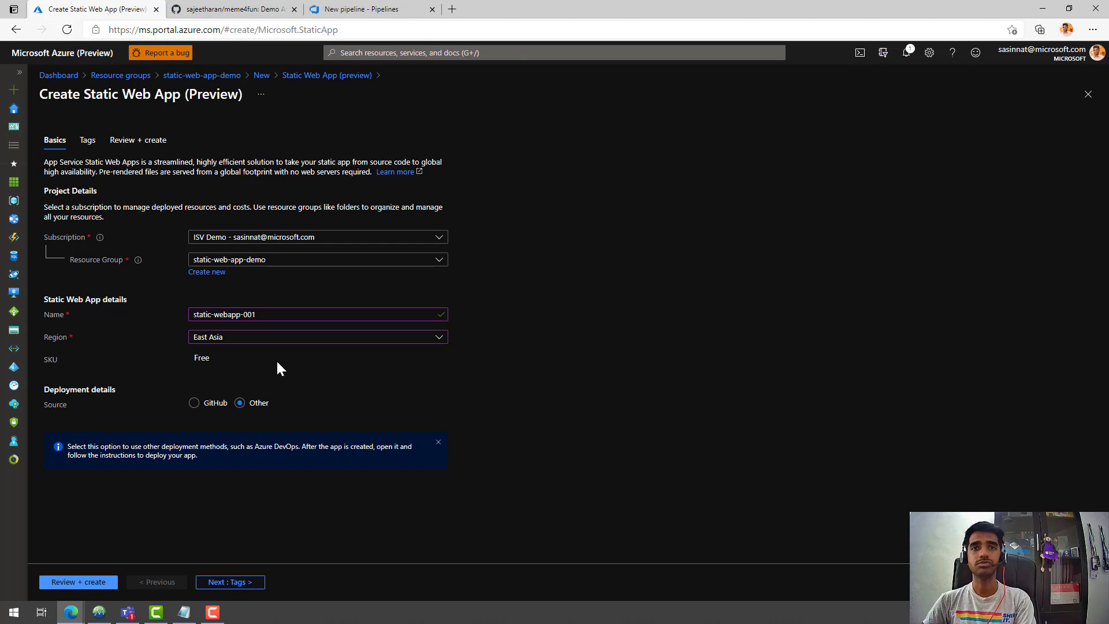
click(109, 582)
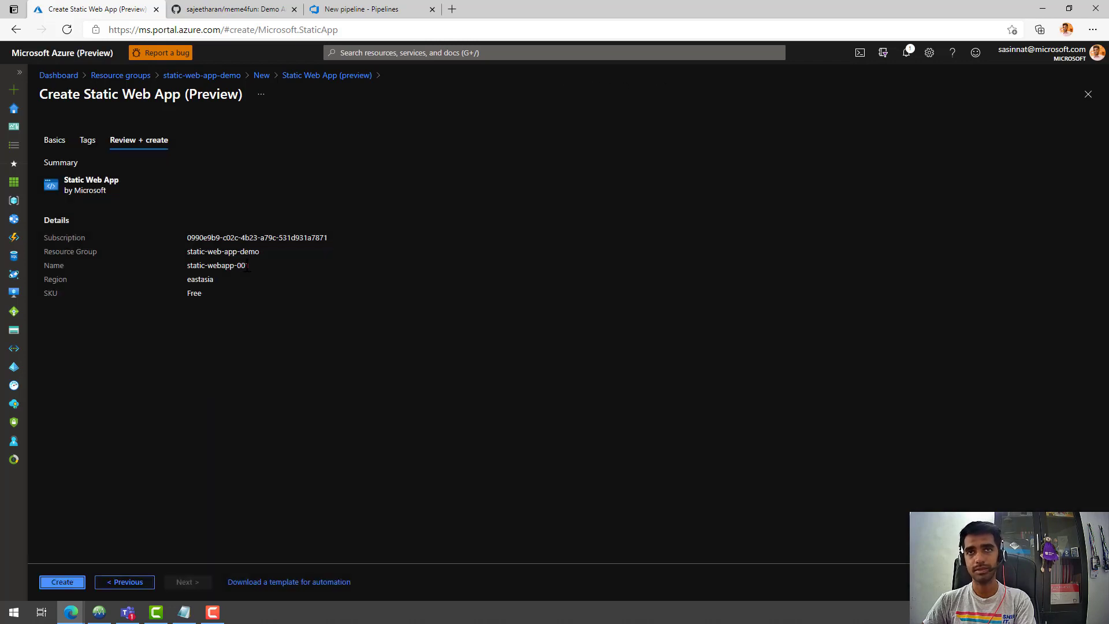
click(63, 582)
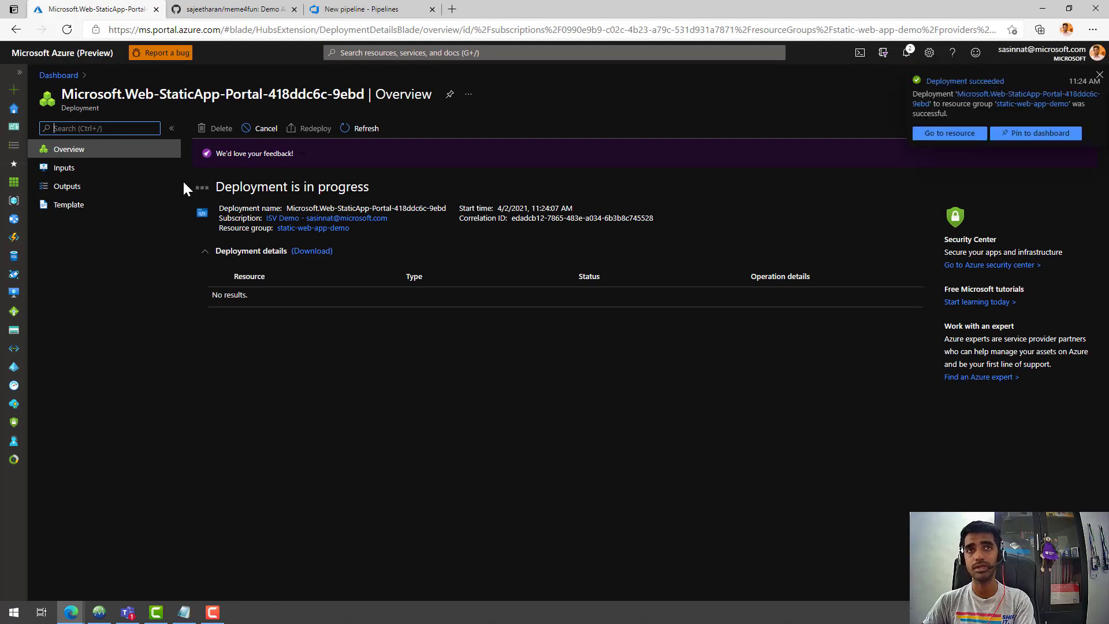
Open the deployed static-webapp-001 resource and copy its deployment token to the clipboard.
click(254, 294)
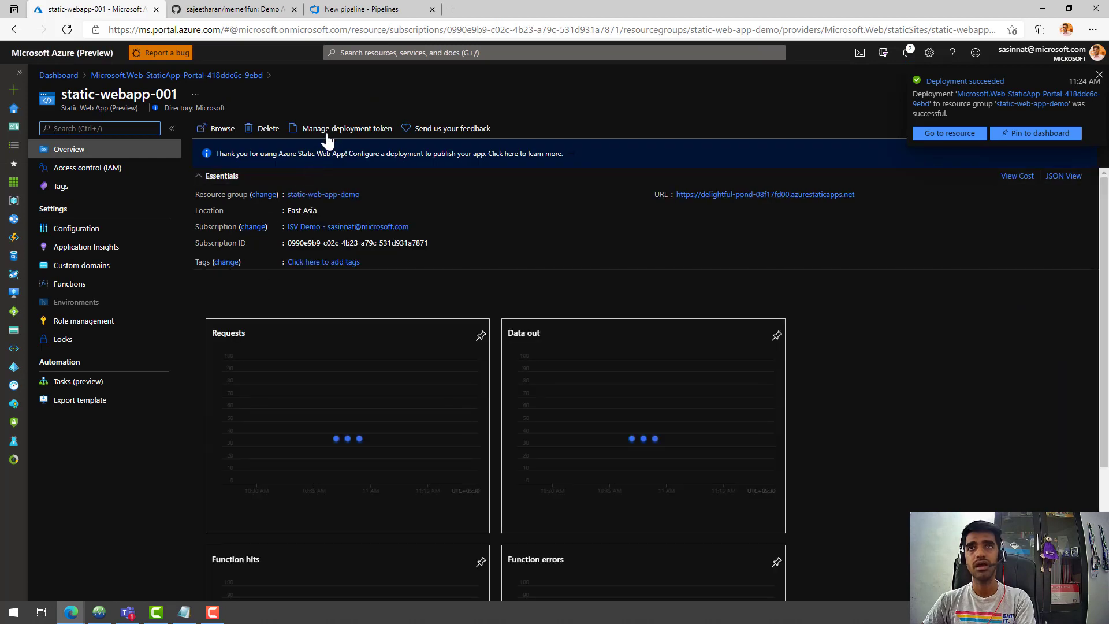
click(329, 132)
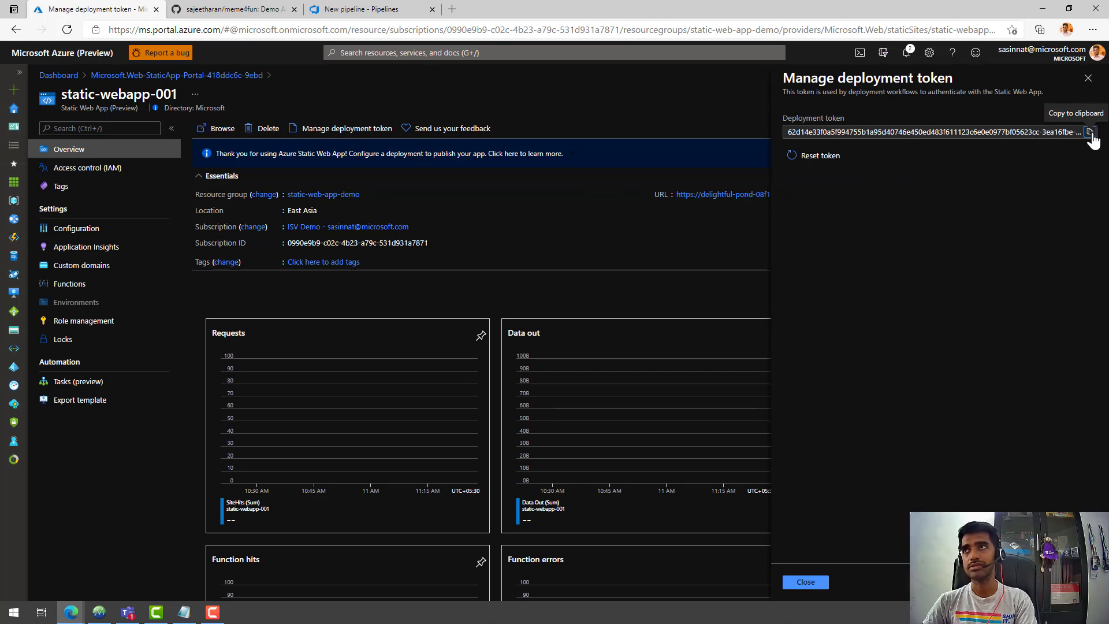
drag(786, 89, 987, 133)
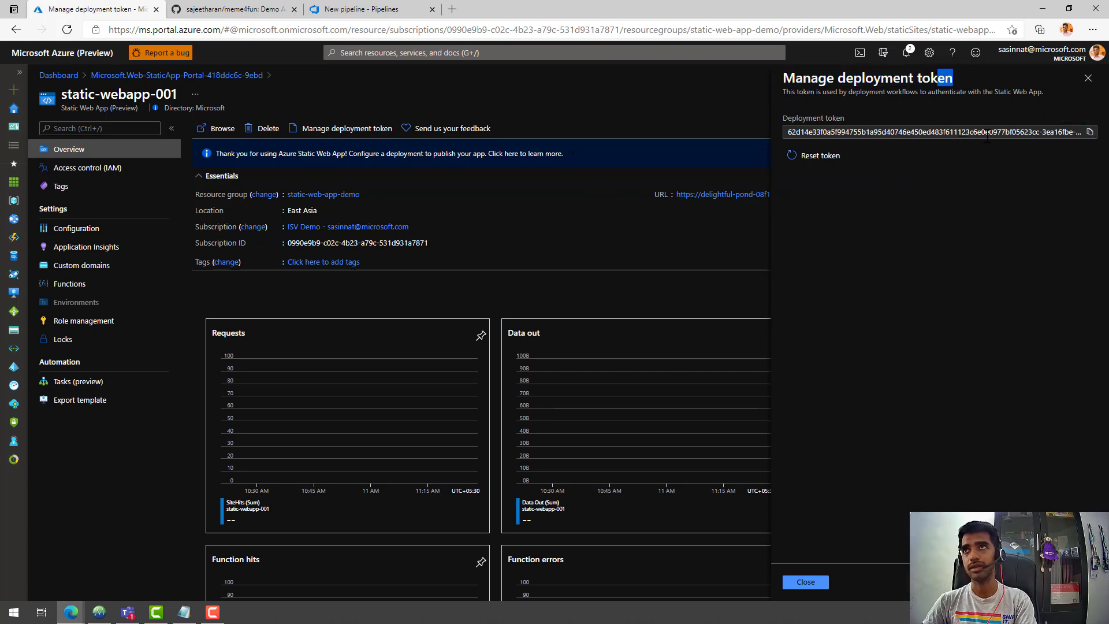
click(1090, 132)
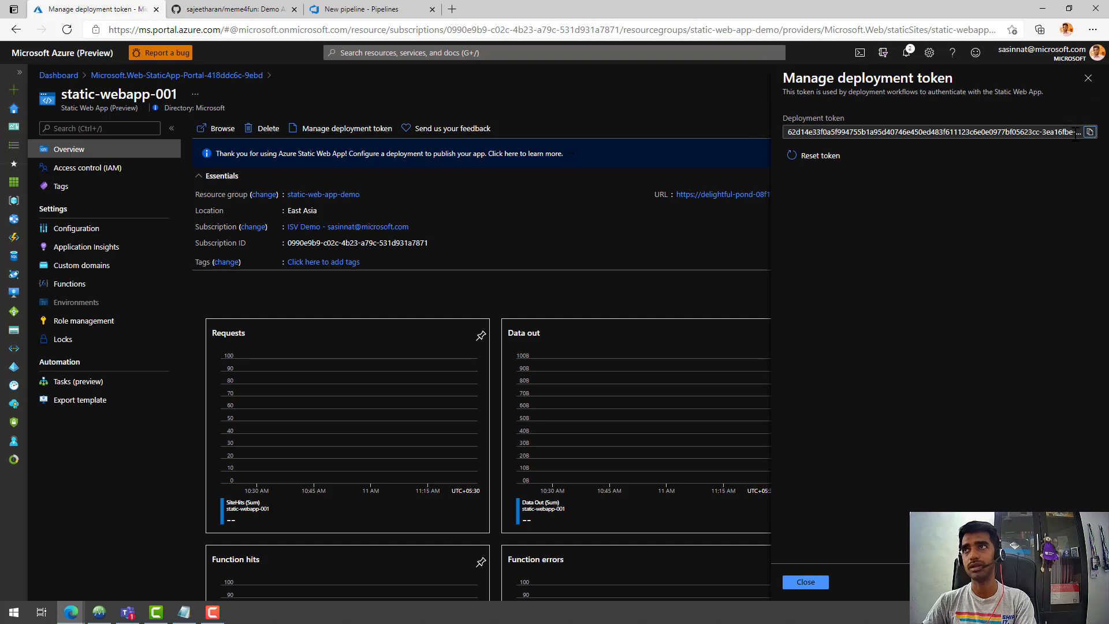
key(alt+Tab)
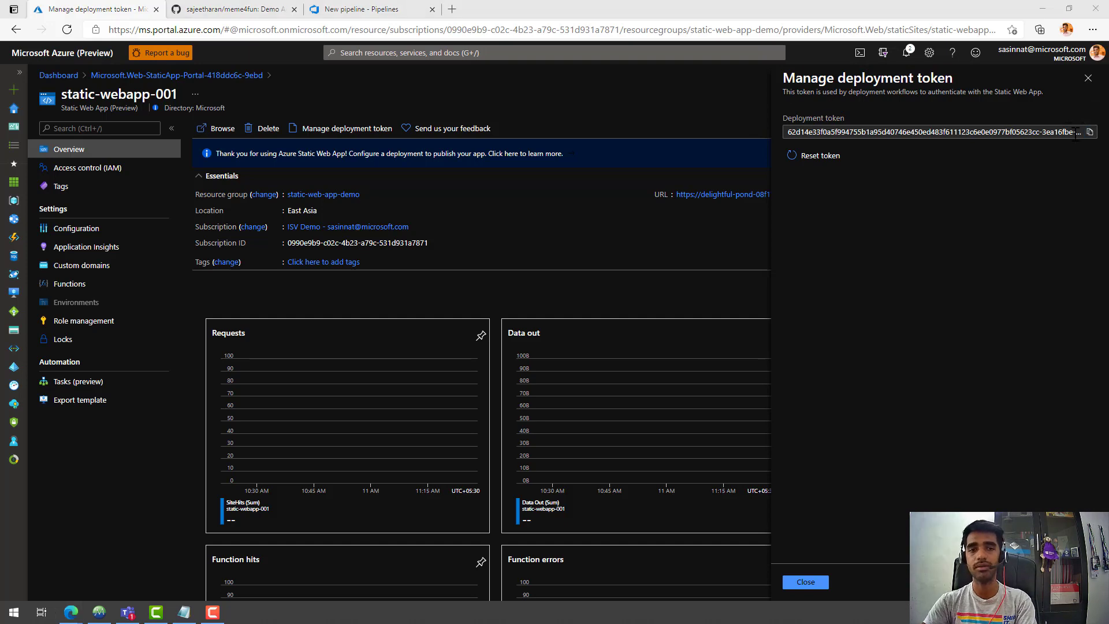
click(1090, 132)
key(alt+Tab)
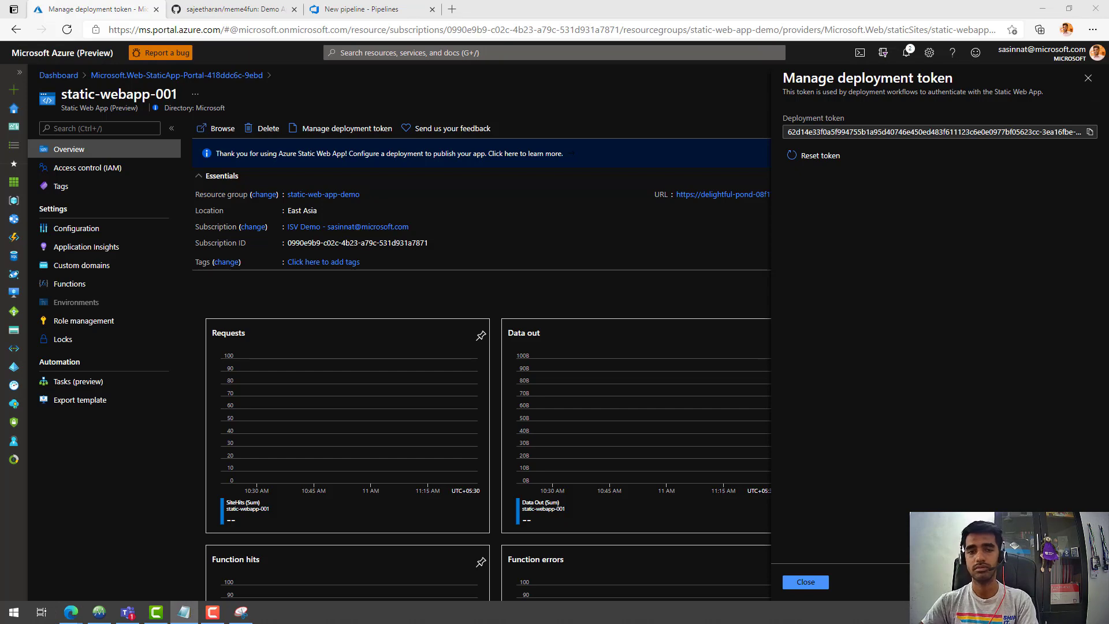
key(alt+Tab)
Switch to the Azure DevOps pipeline review and place the cursor at the end of the npm install and build block.
click(235, 8)
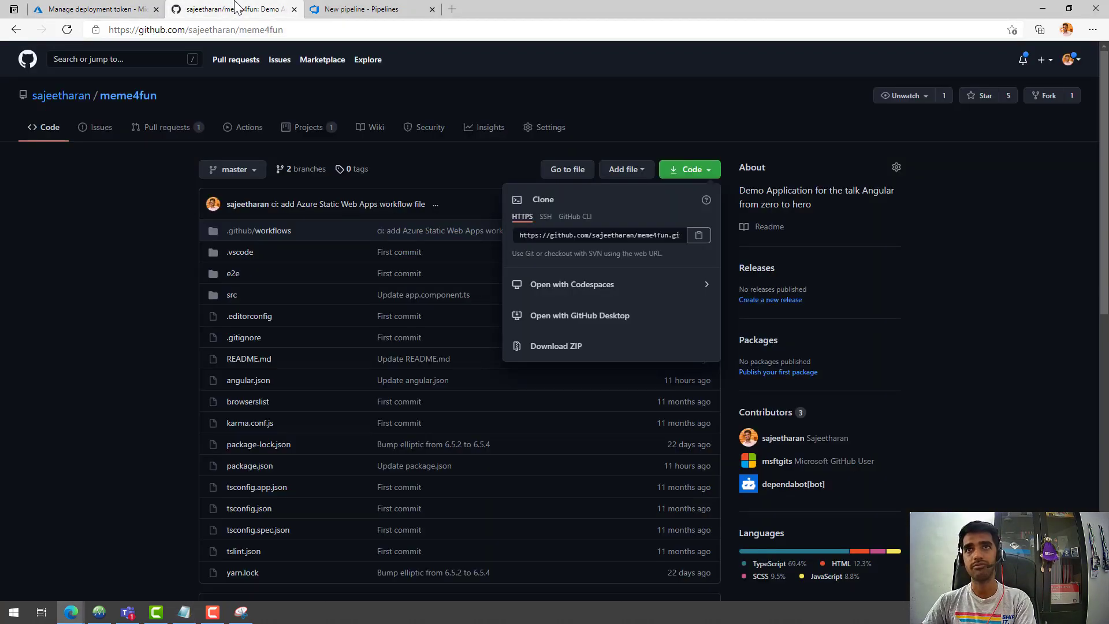
click(361, 9)
click(339, 319)
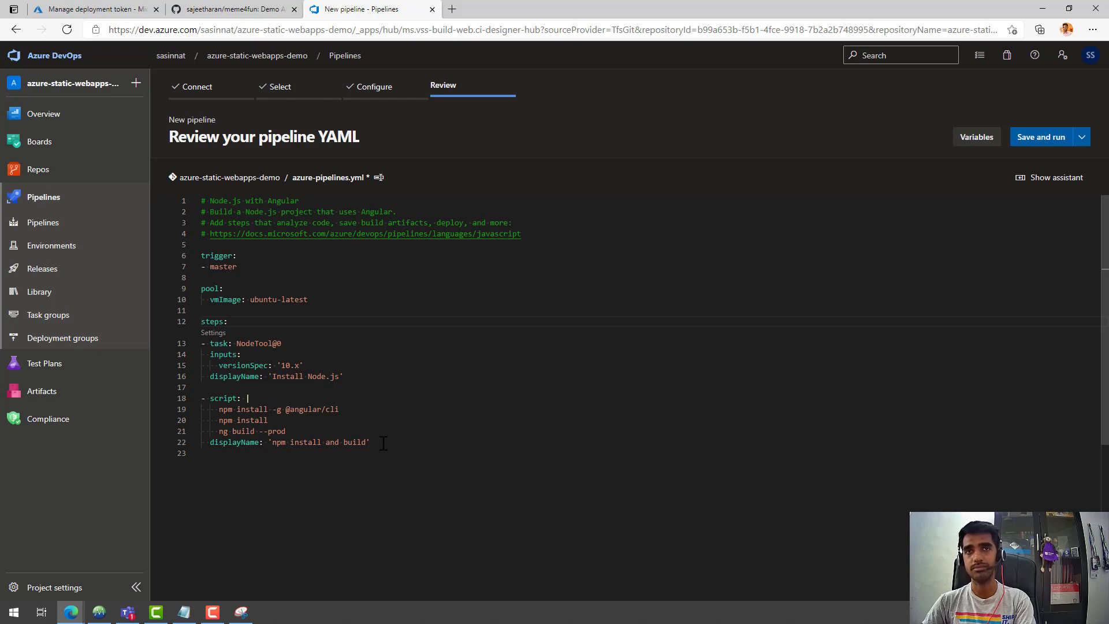
key(Return)
text(c)
key(Return)
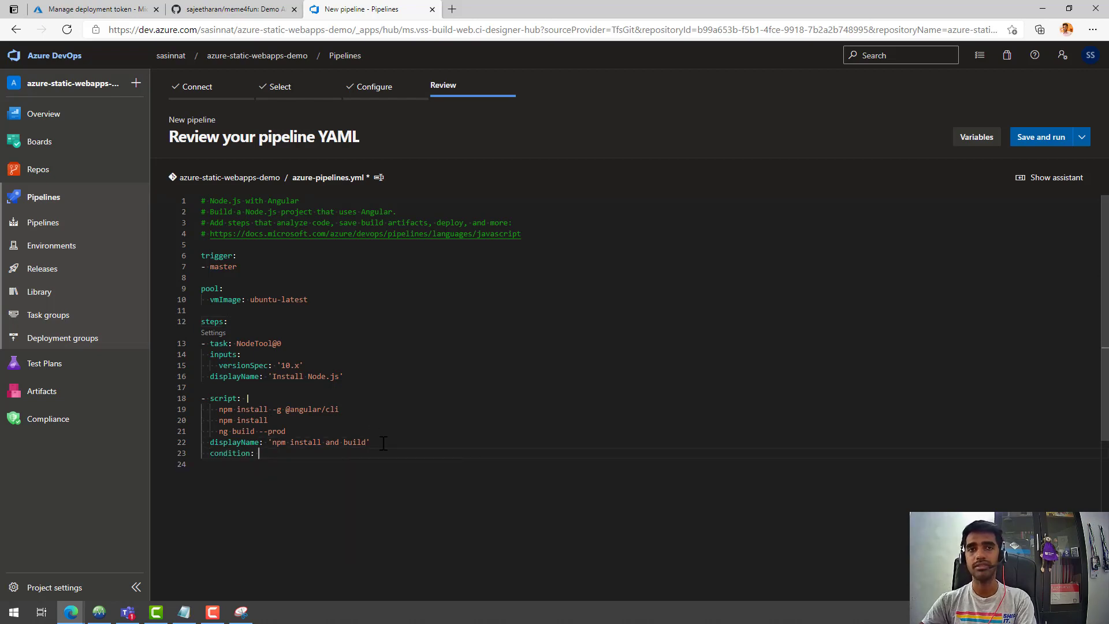
key(BackSpace)
key(BackSpace)
key(BackSpace)
key(BackSpace)
key(BackSpace)
key(BackSpace)
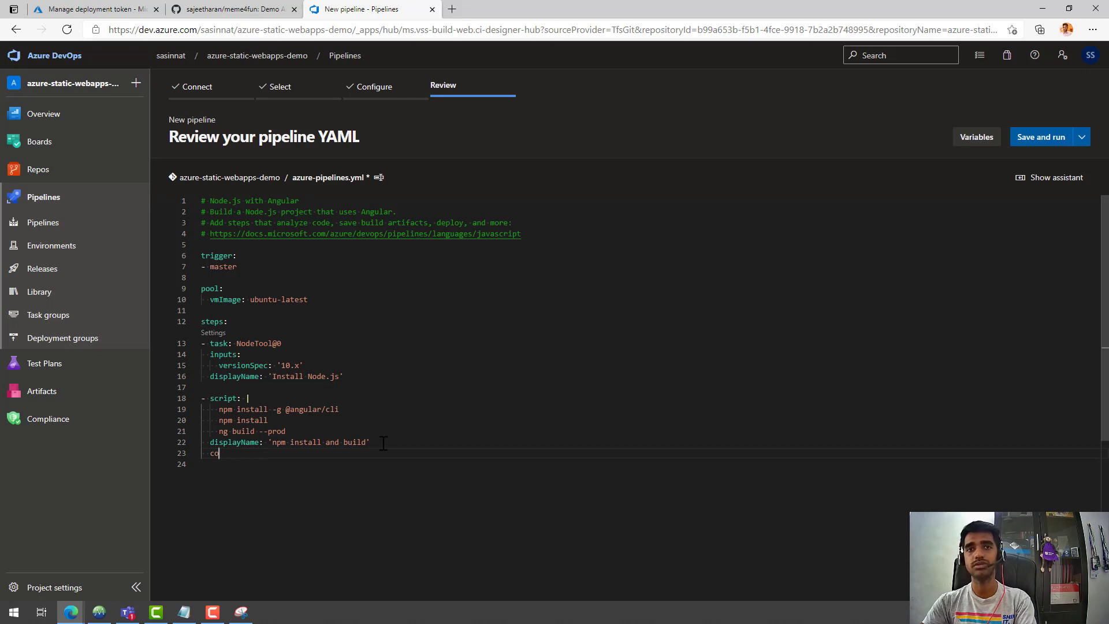
Paste an AzureStaticWebApp@0 task below the build script with app_location "/", api_location "api", output_location "dist/meme4fun" and azure_static_web_apps_api_token $(deployment_token).
key(Return)
key(ctrl+space)
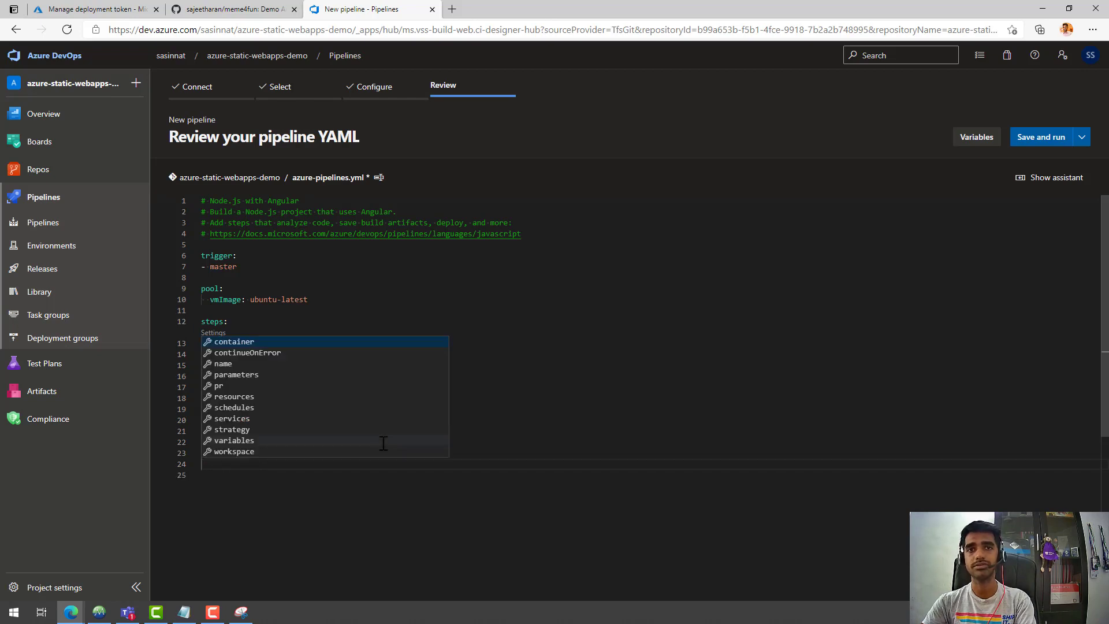
key(Escape)
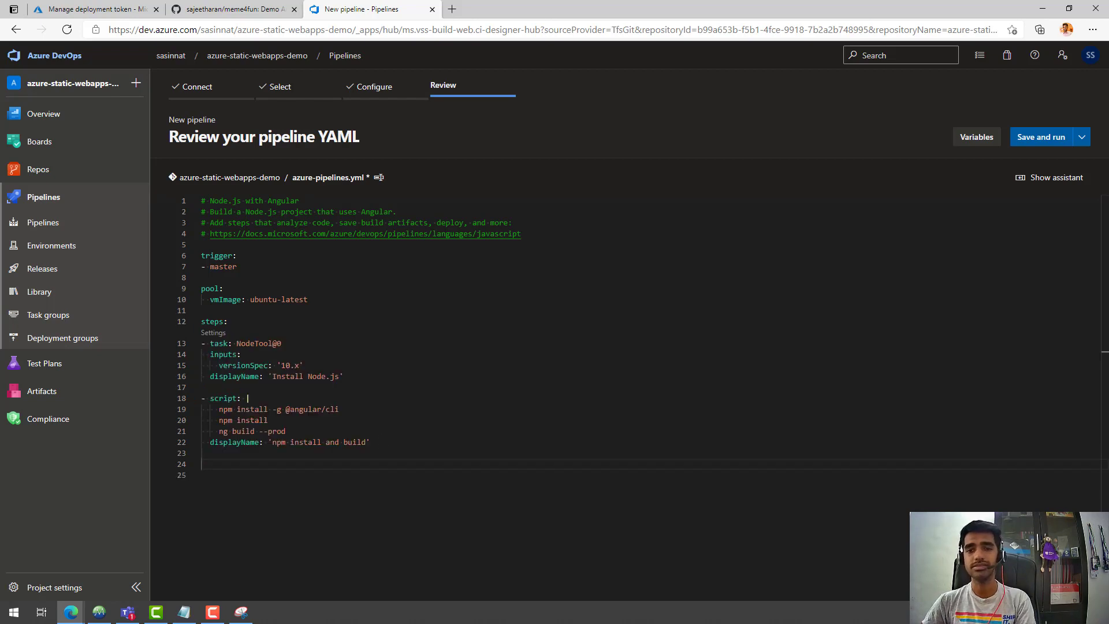
key(alt+Tab)
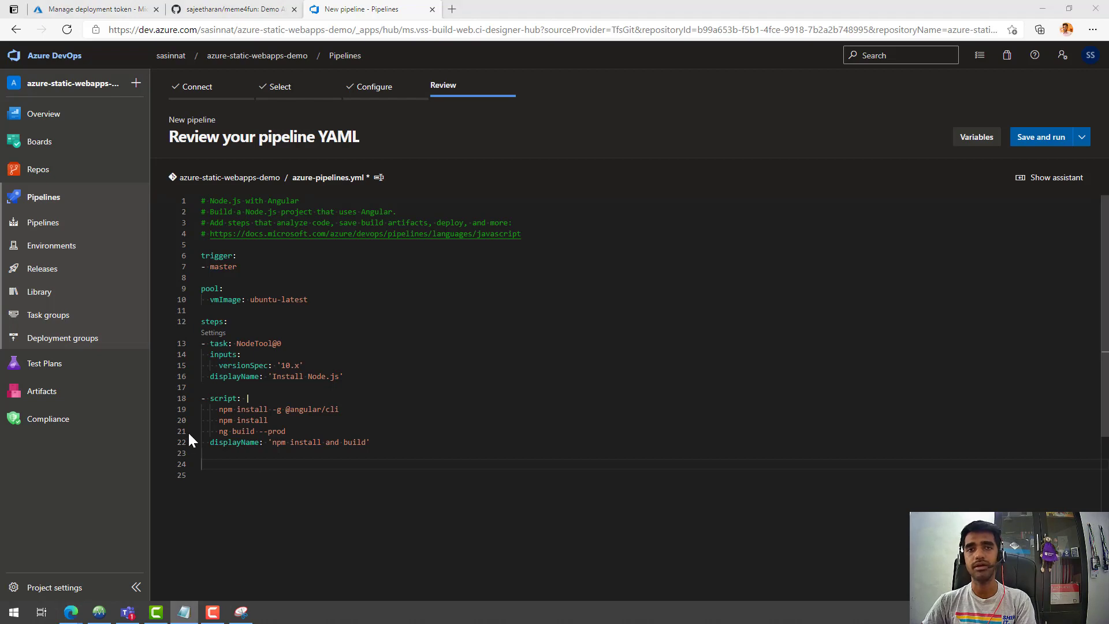
key(alt+Tab)
key(ctrl+v)
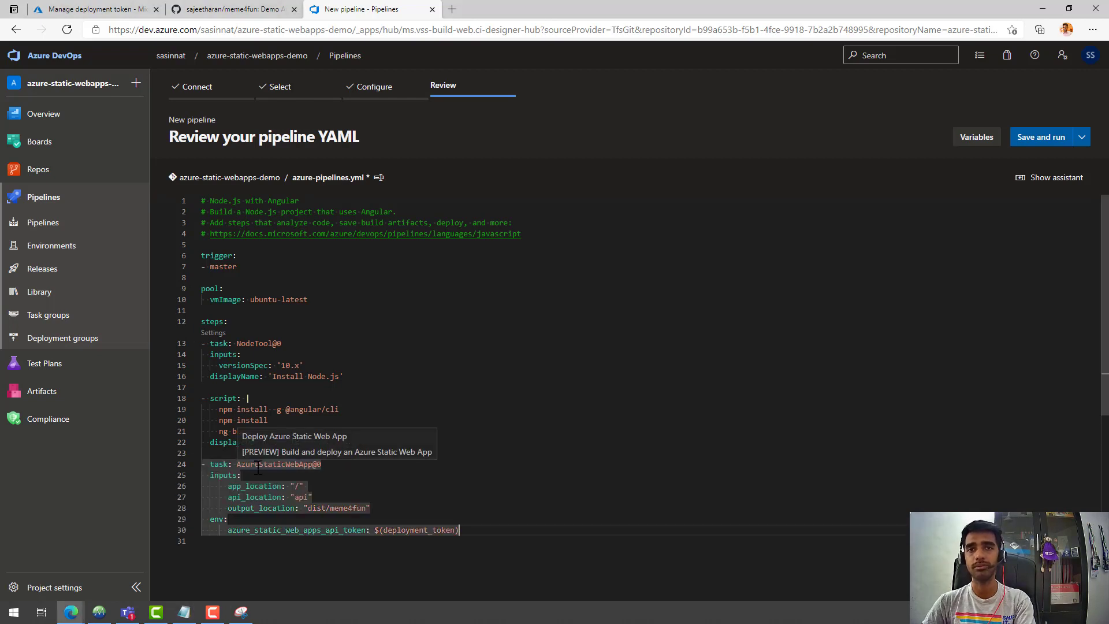
Examine the AzureStaticWebApp@0 task's name, app location, API location, output location and API token entries.
drag(235, 464, 324, 468)
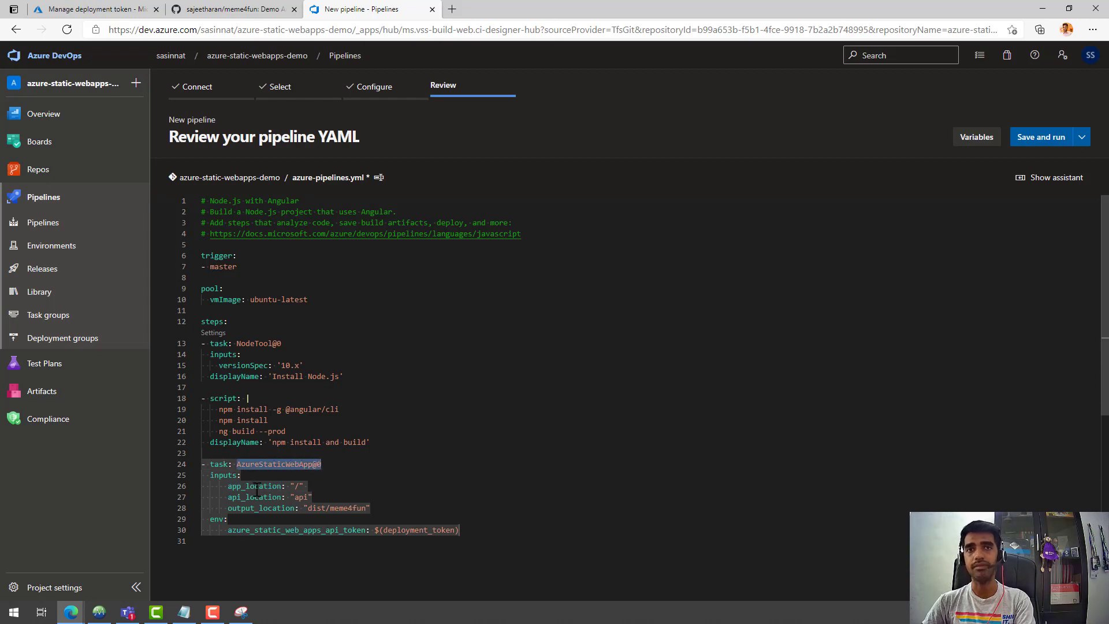
click(298, 487)
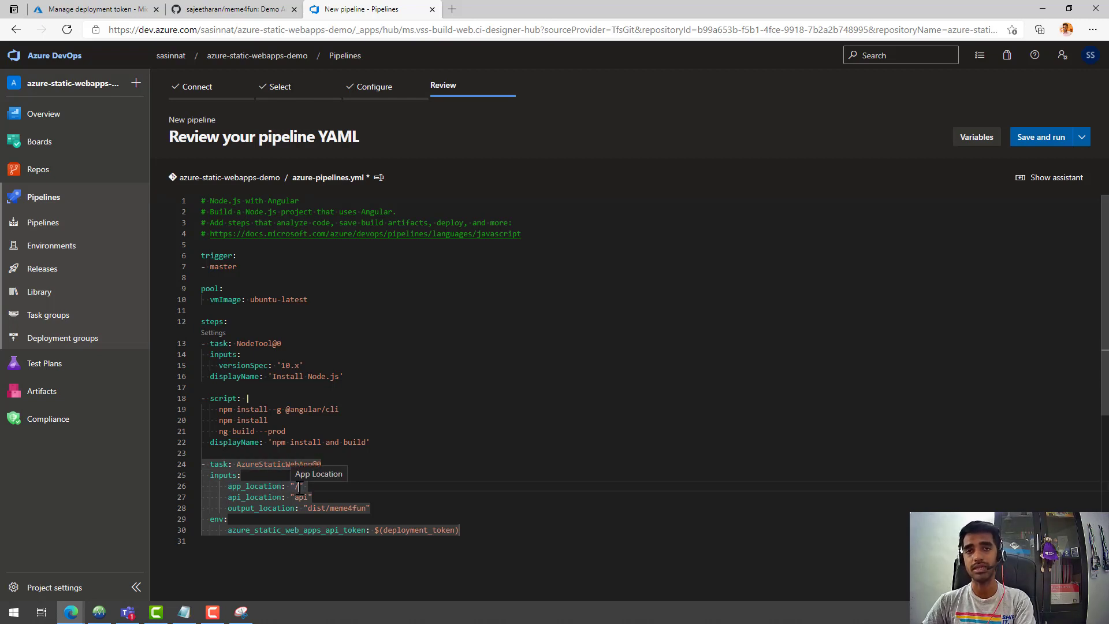
drag(268, 500, 282, 500)
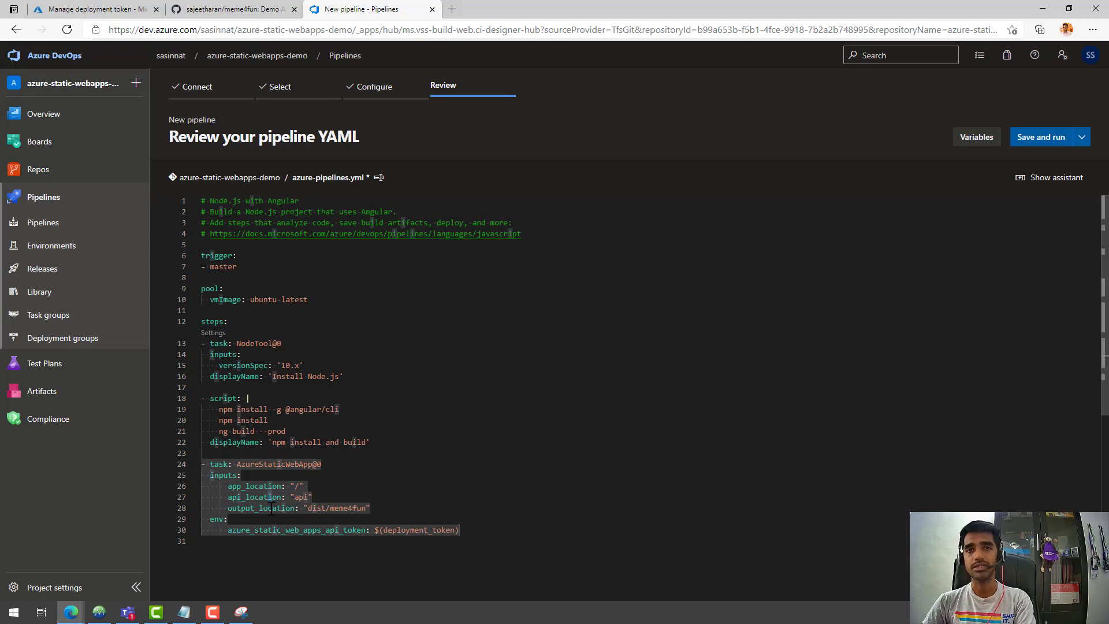
click(308, 508)
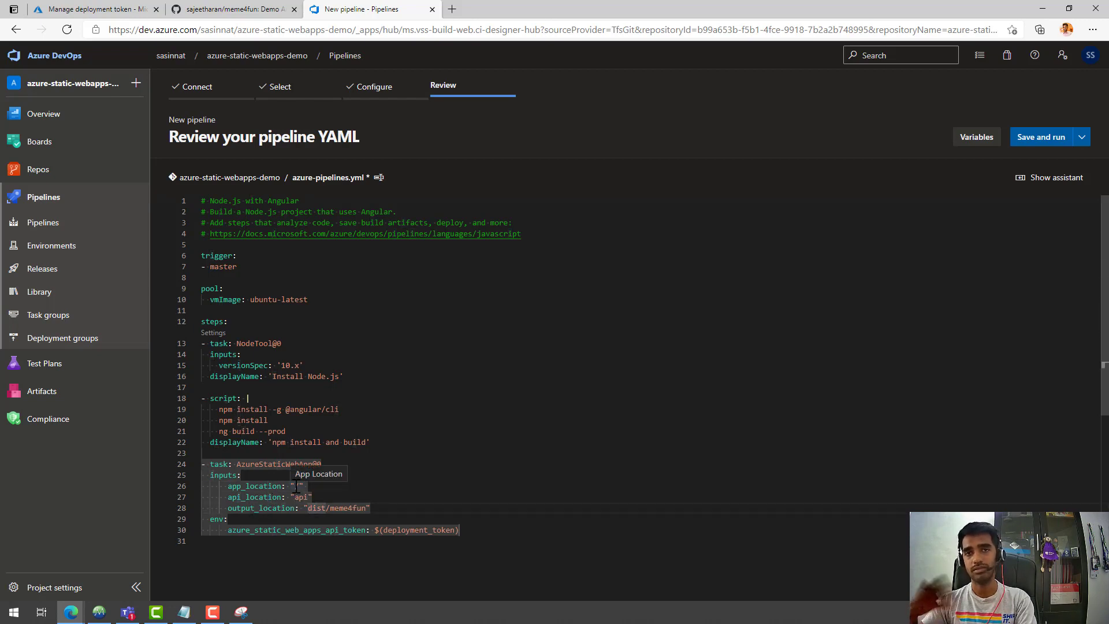
drag(228, 497, 309, 497)
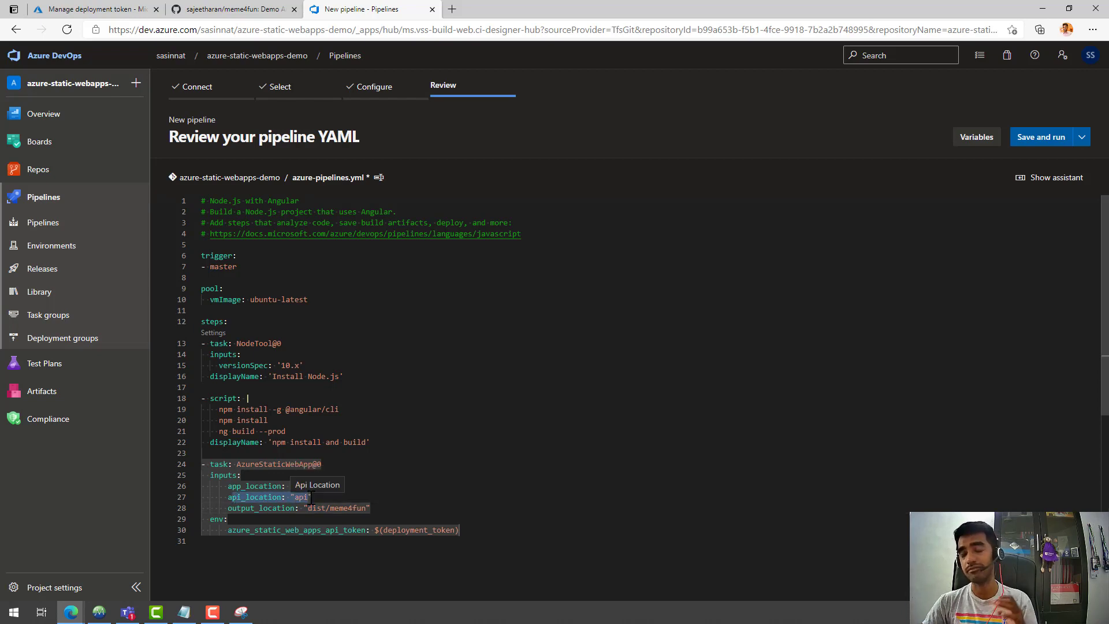
double_click(309, 497)
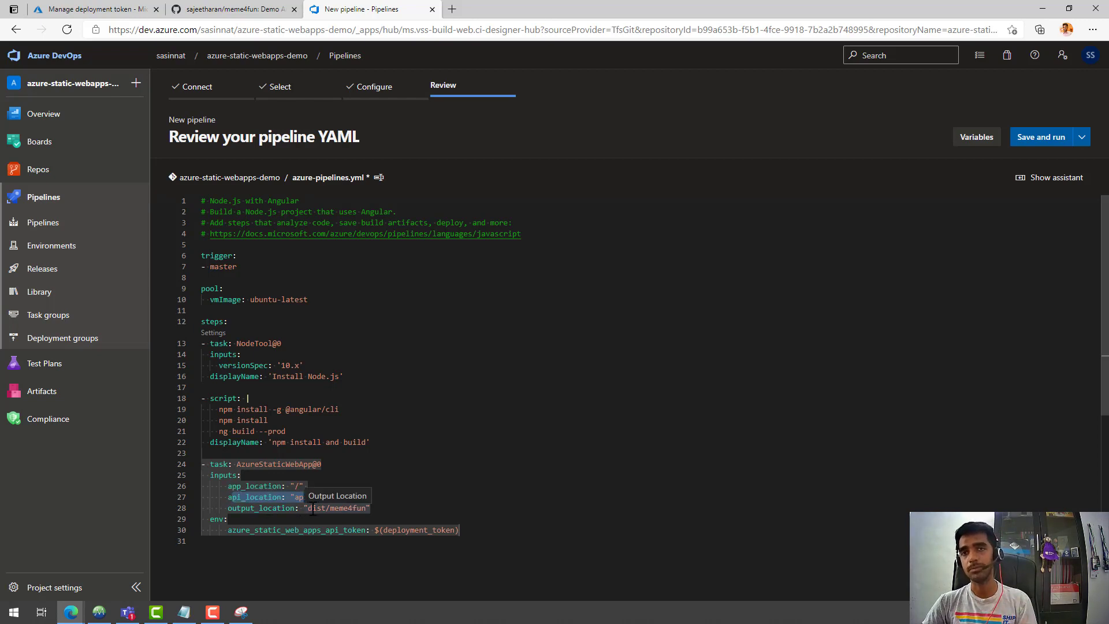
drag(373, 508, 278, 509)
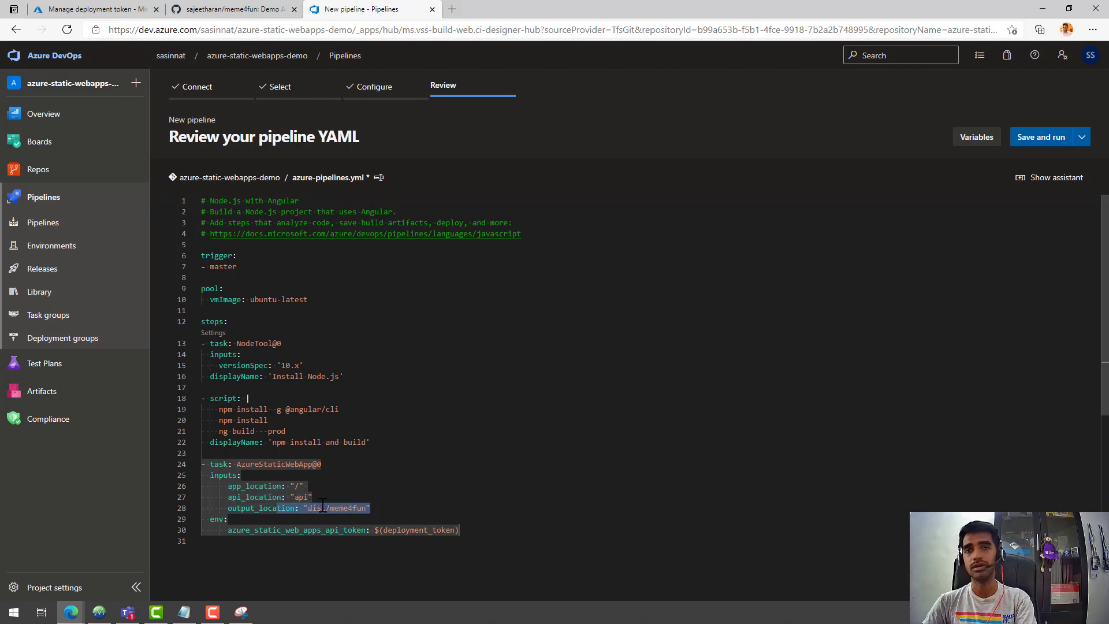
click(274, 511)
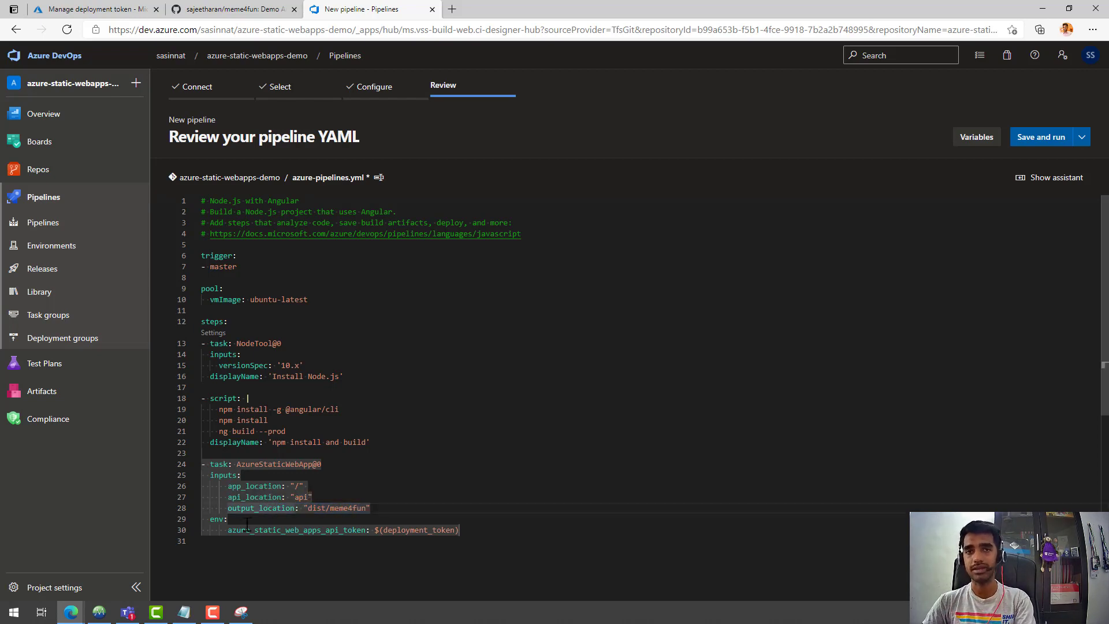
drag(229, 531, 233, 532)
drag(362, 530, 369, 529)
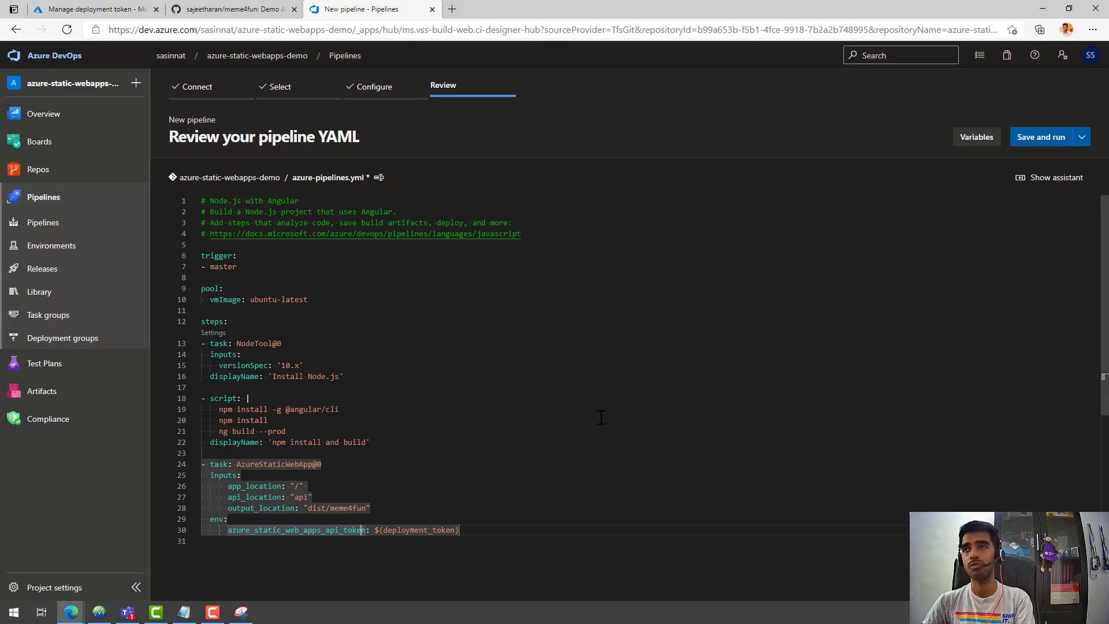
Start a new pipeline variable and name it deployment_token.
click(976, 138)
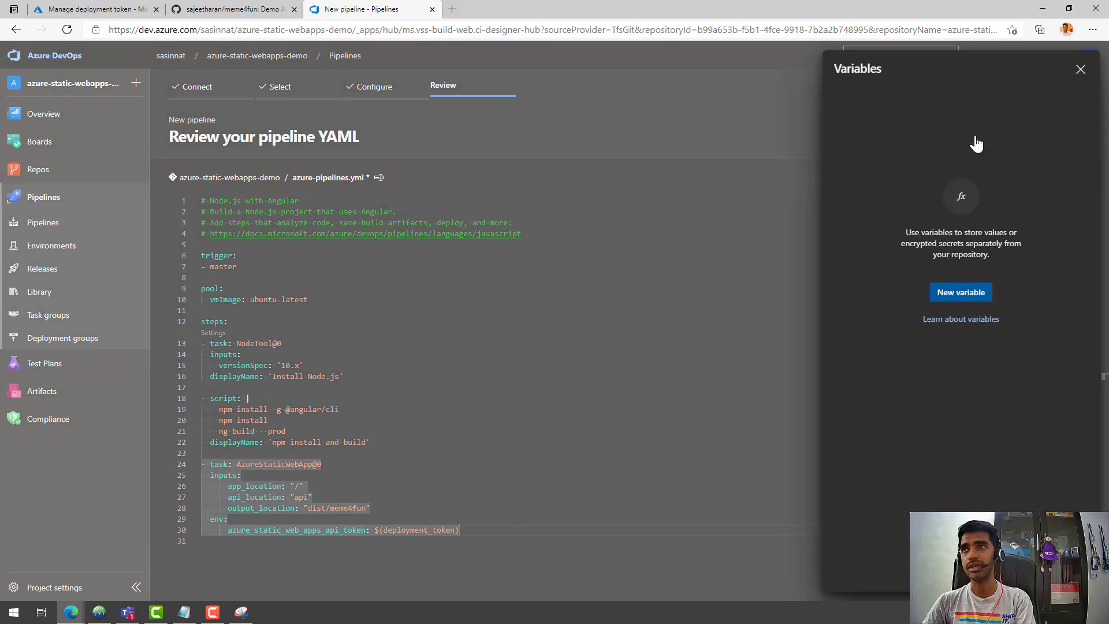
click(958, 292)
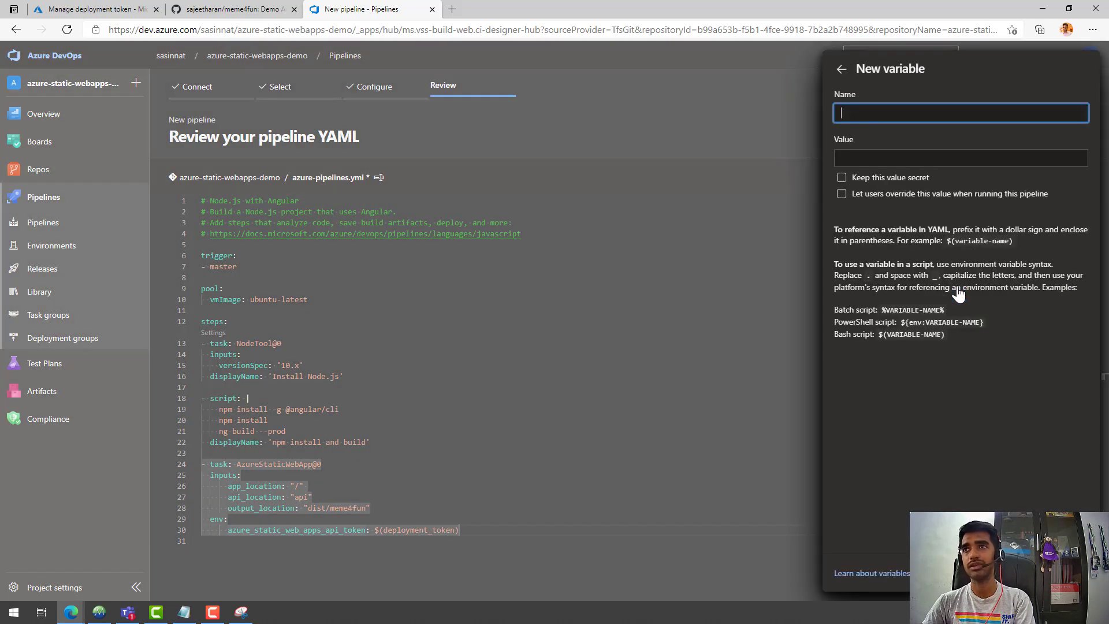
click(914, 119)
text(deploy)
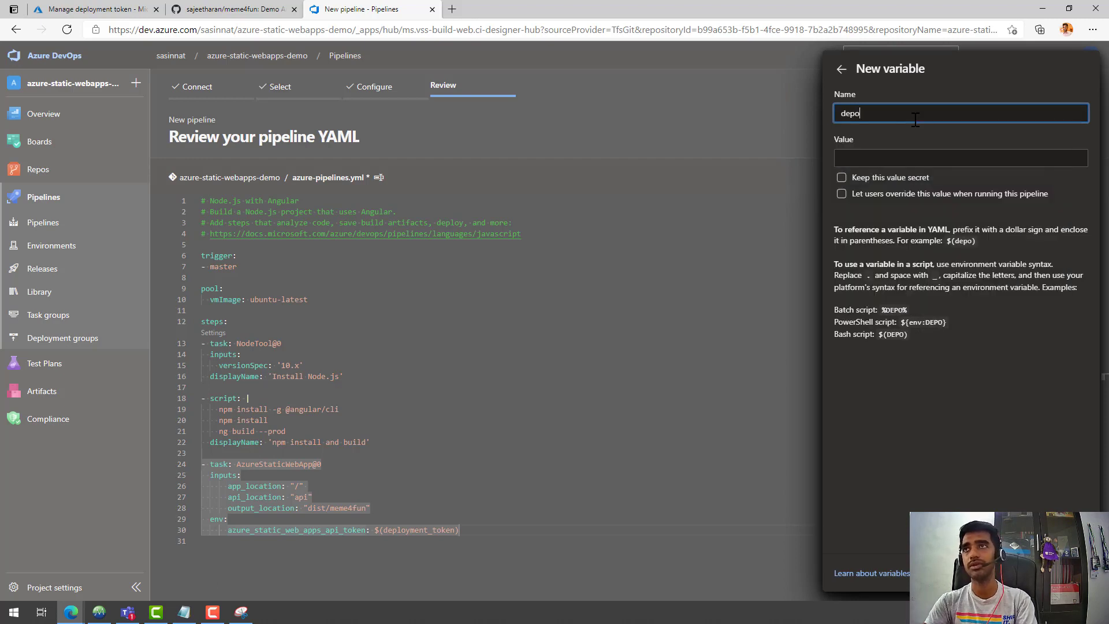
text(men)
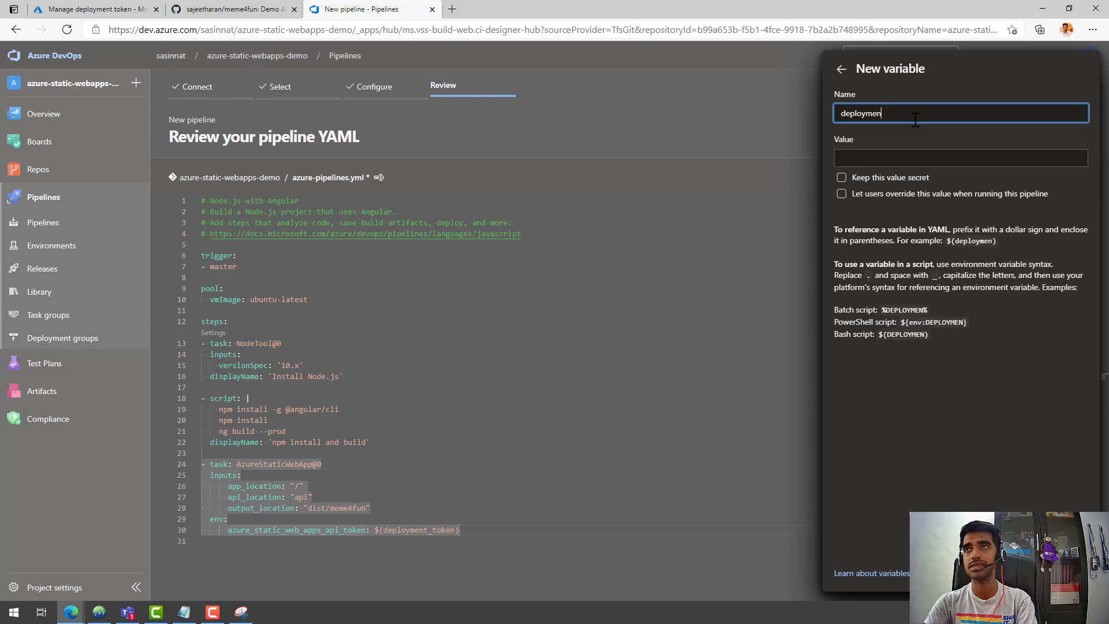
text(t_token)
key(Tab)
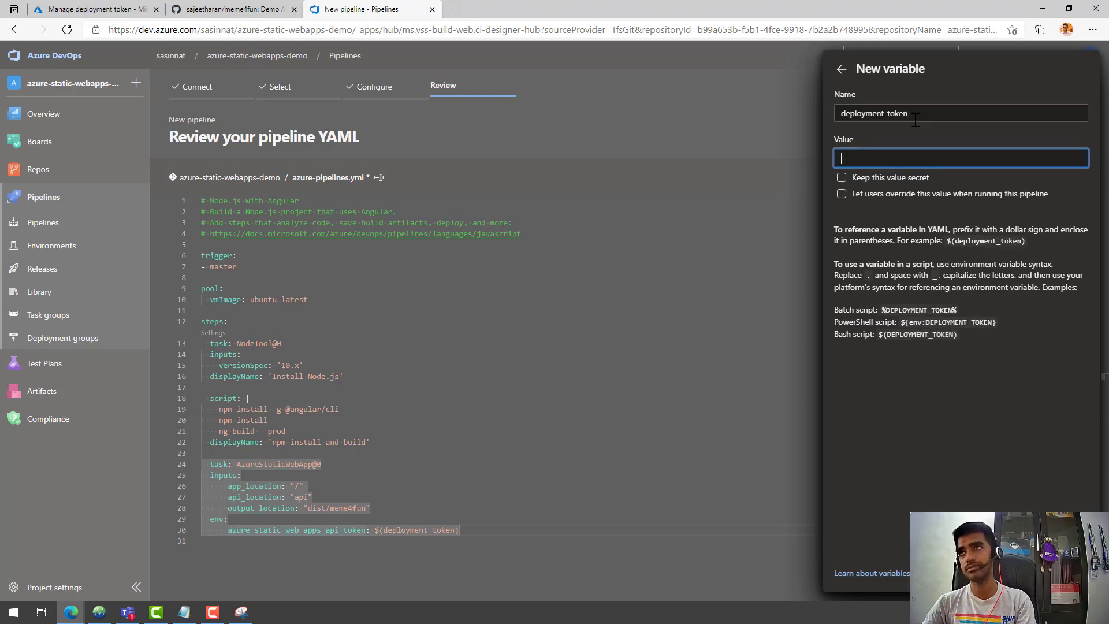
Copy the deployment token from the Azure portal, paste it as the deployment_token variable's value, keep it secret and save the variable.
key(alt+Tab)
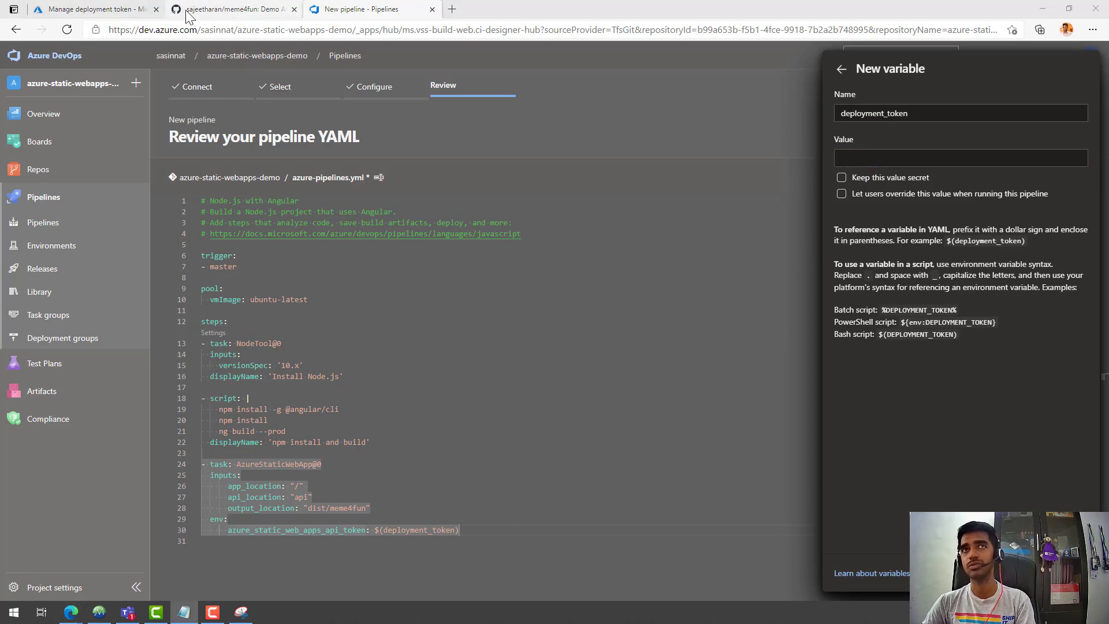
click(119, 7)
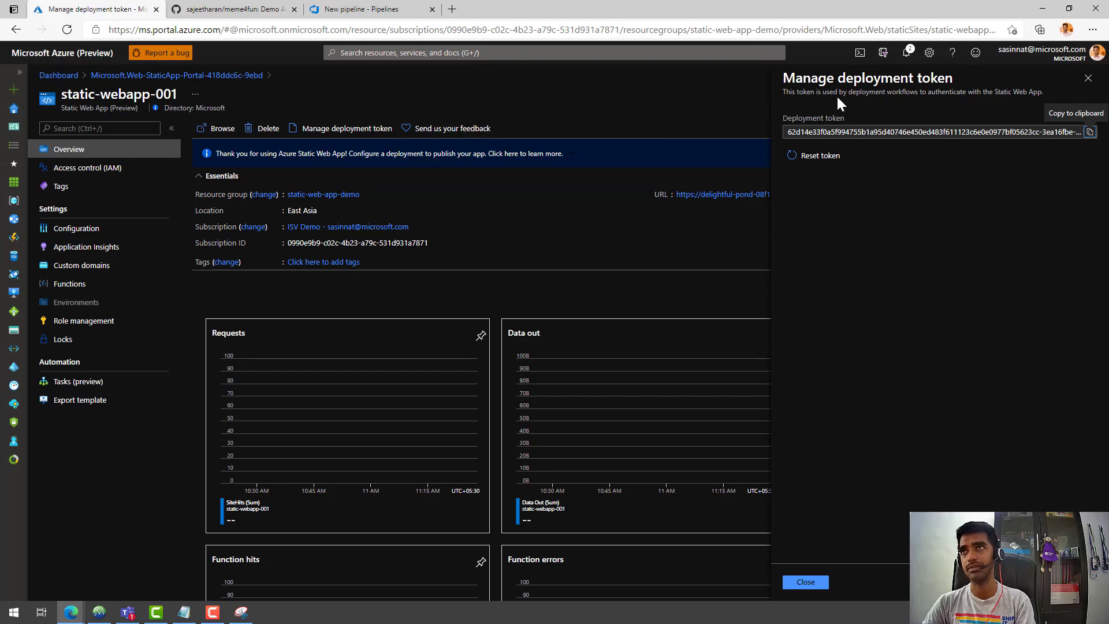
click(1090, 132)
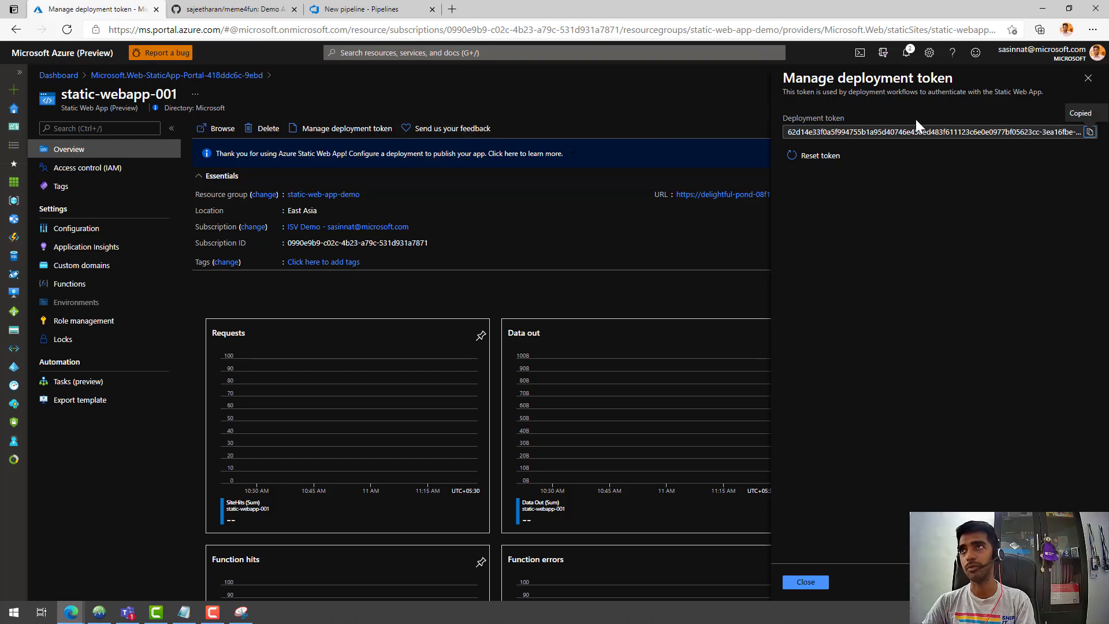
click(361, 9)
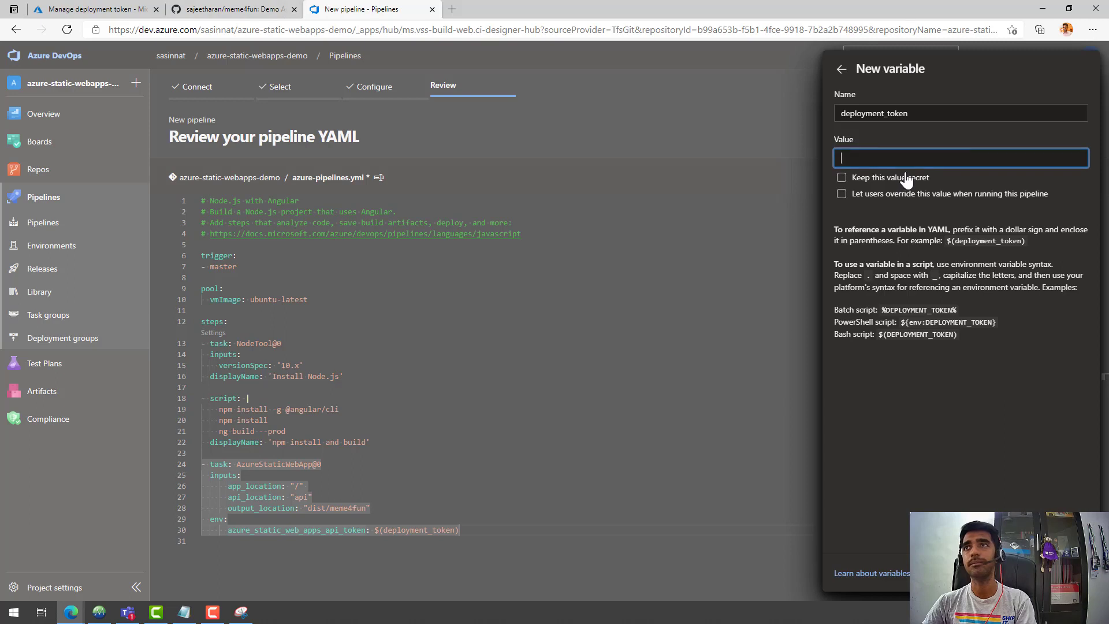
key(ctrl+v)
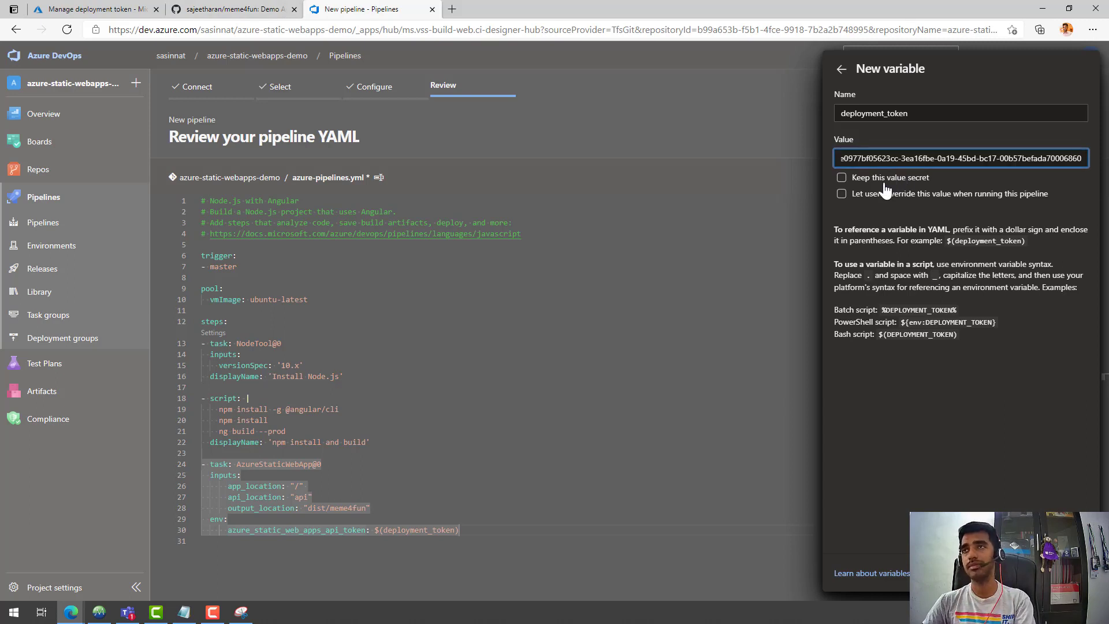
click(887, 178)
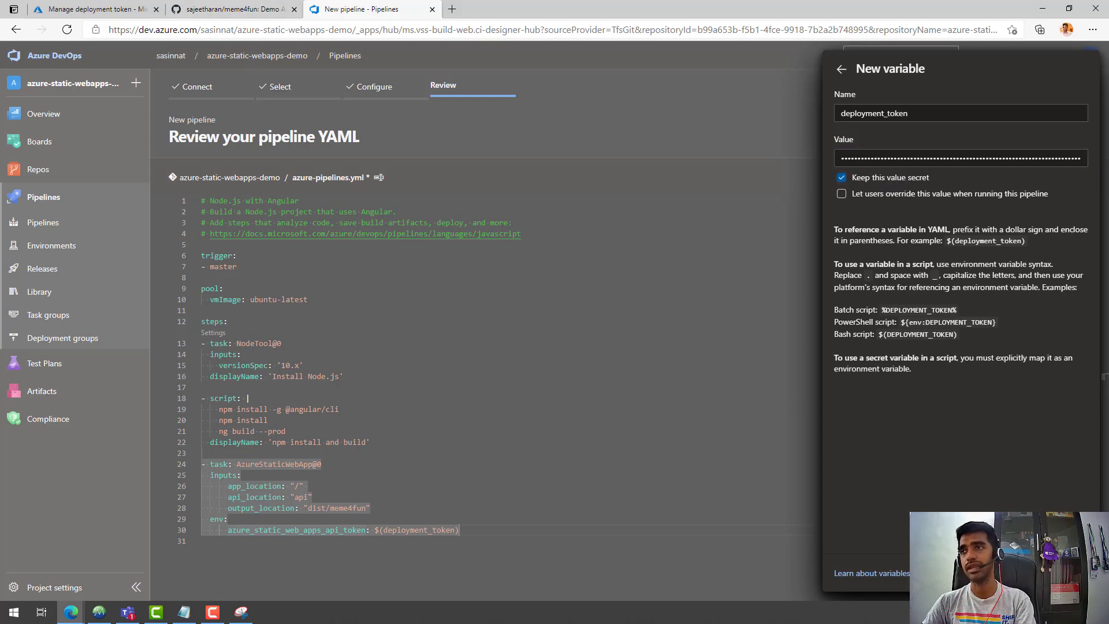
click(1072, 573)
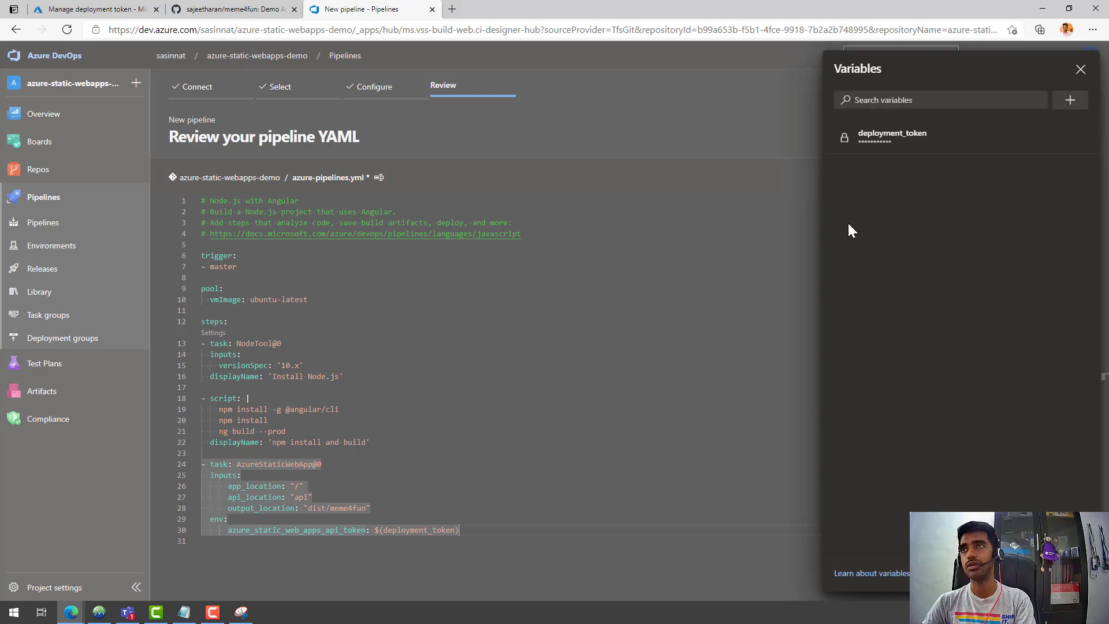
Save the pipeline variables, then save and run the pipeline, committing directly to the master branch with message "Set up CI with Azure Pipelines".
click(1073, 573)
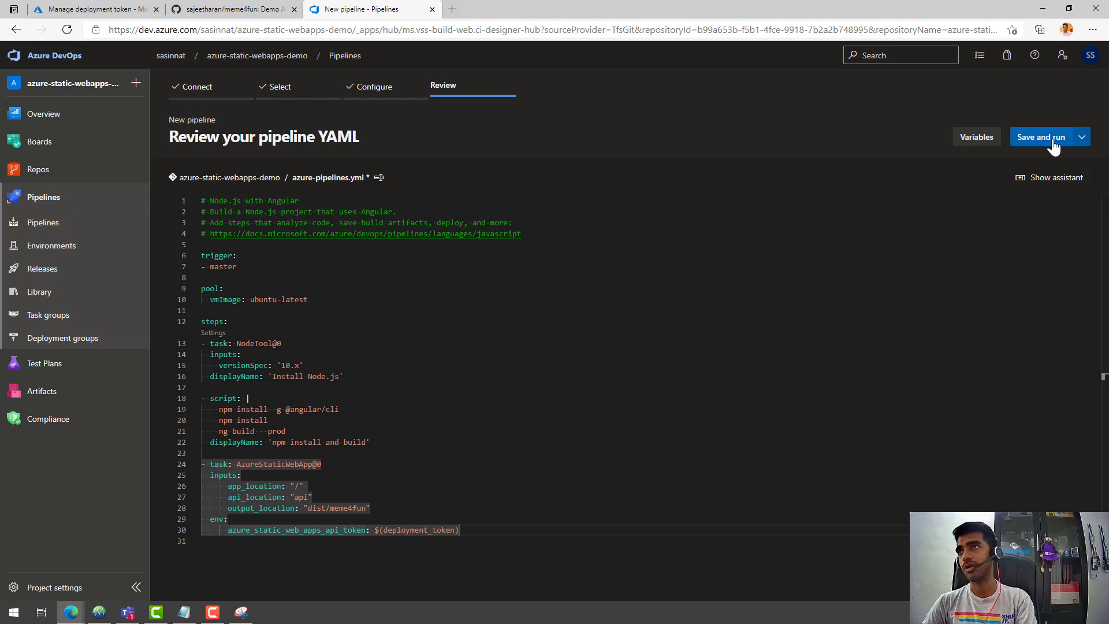
click(1042, 137)
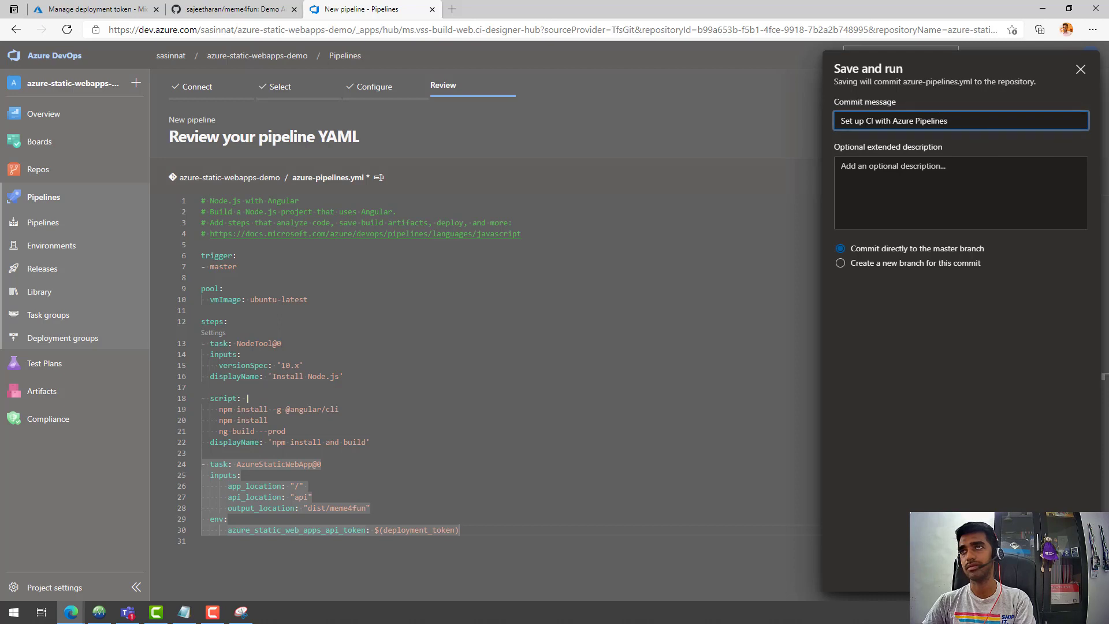
click(1058, 571)
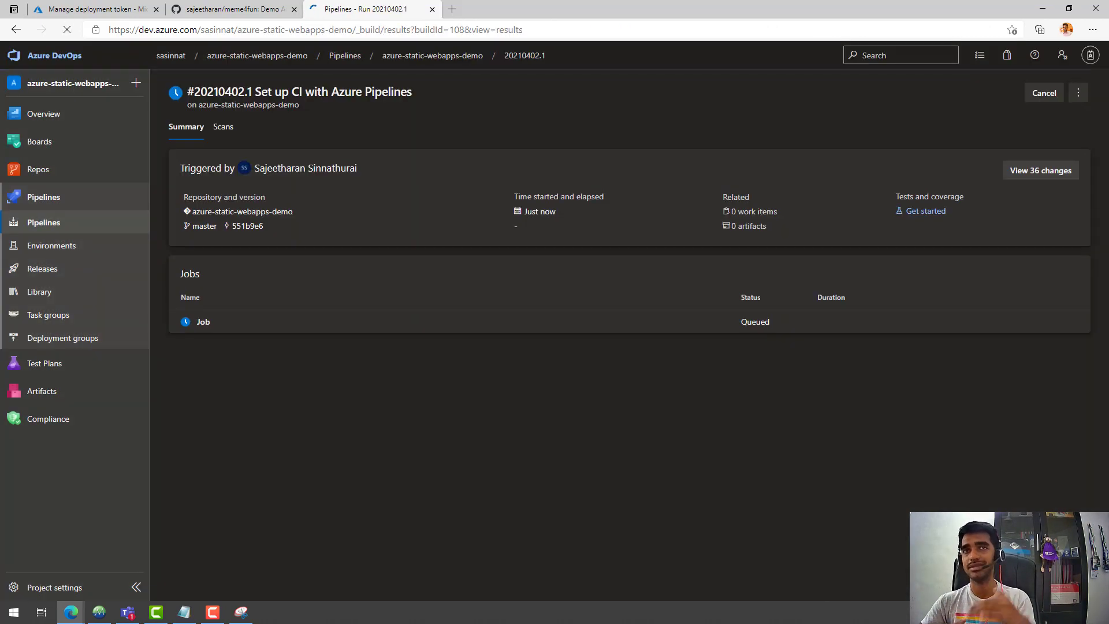
Examine the end of the job's AzureStaticWebApp log for the deployment status and open the site link it gives.
click(411, 325)
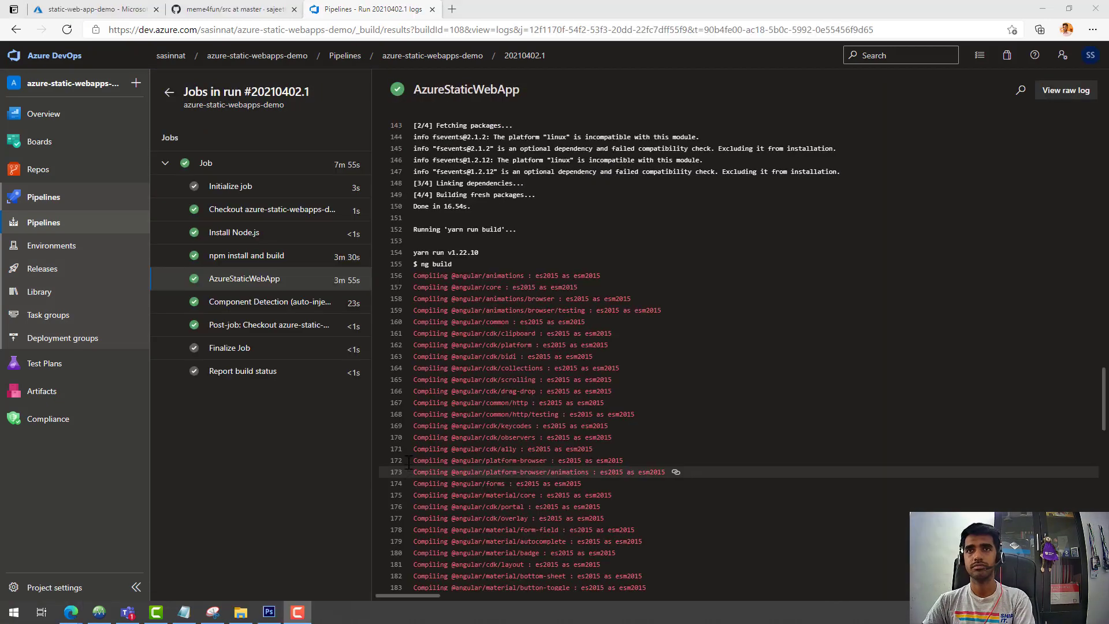
scroll(465, 281, down, 18)
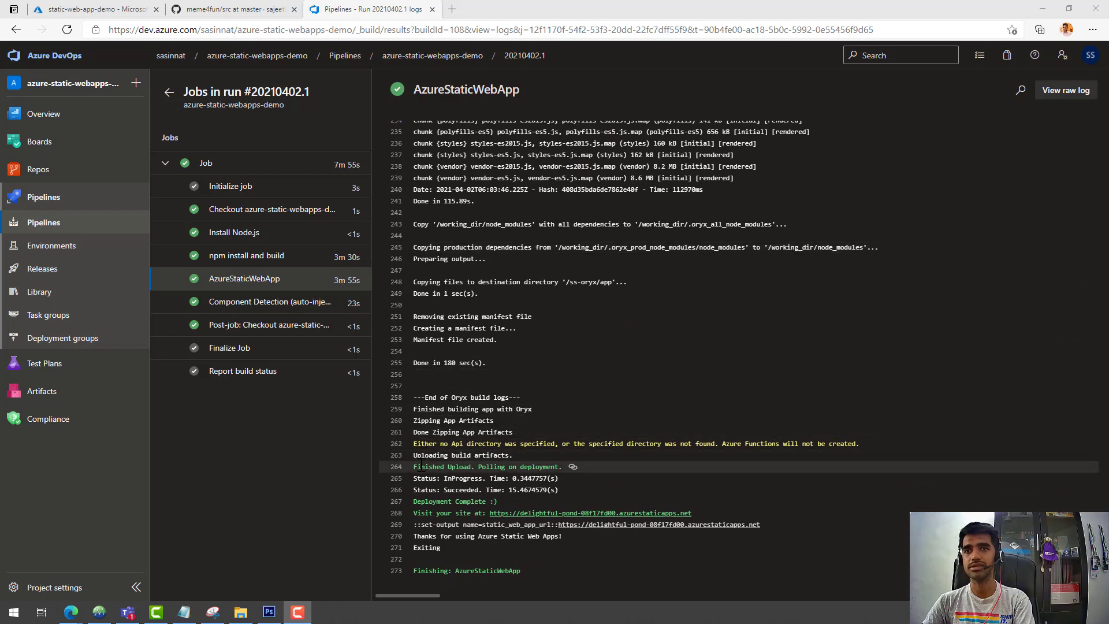
triple_click(520, 467)
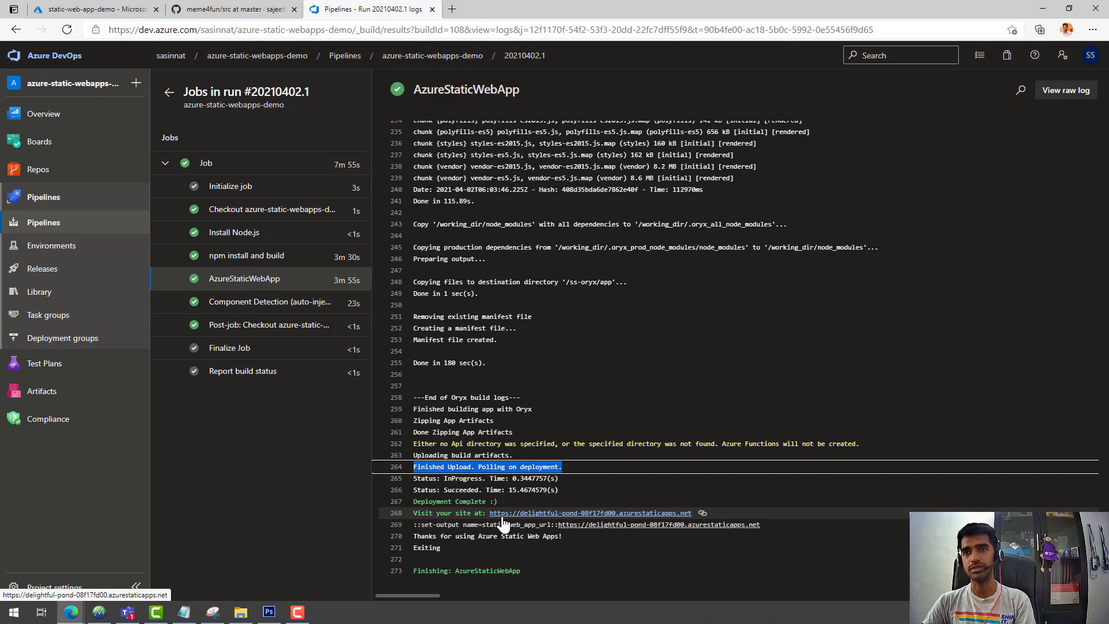
click(597, 514)
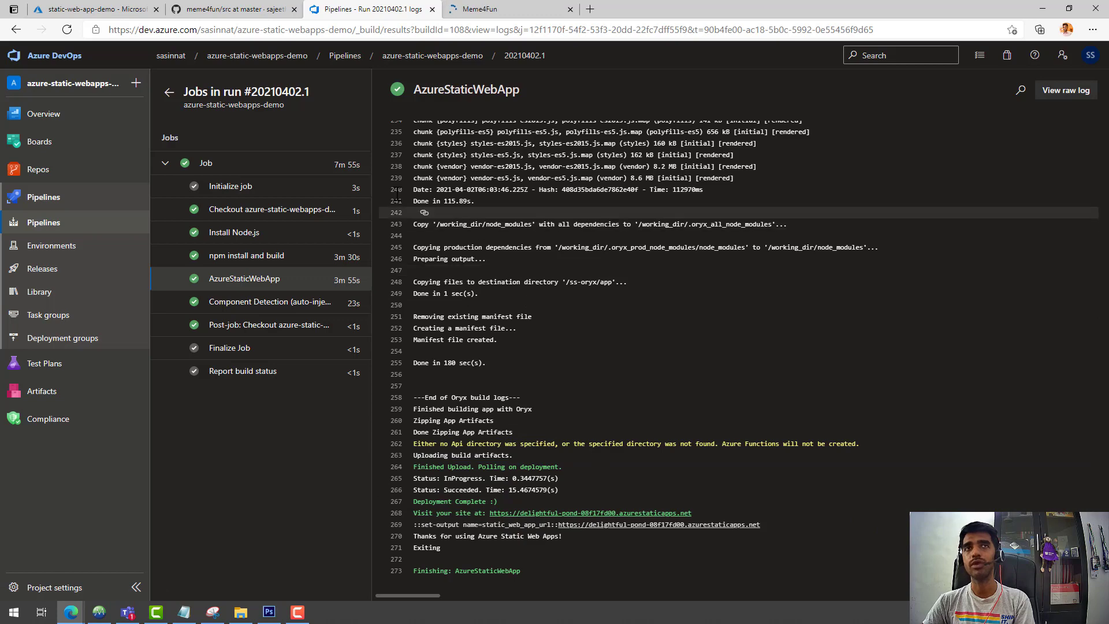
Switch to the Azure portal and open the static-webapp-001 static web app in the static-web-app-demo resource group.
click(95, 9)
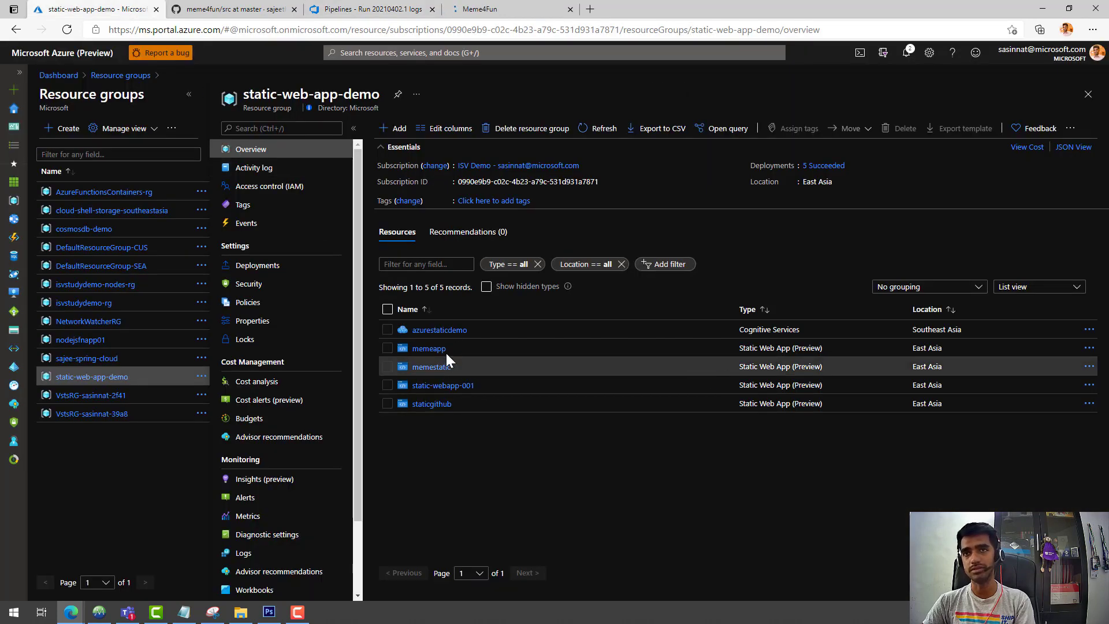
click(439, 331)
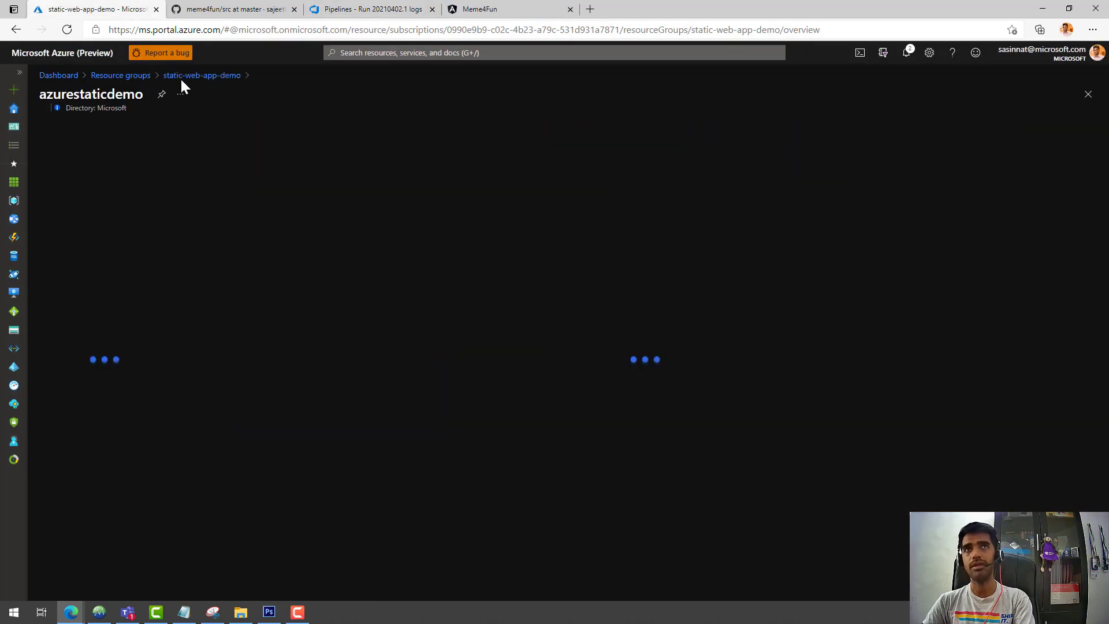
click(120, 75)
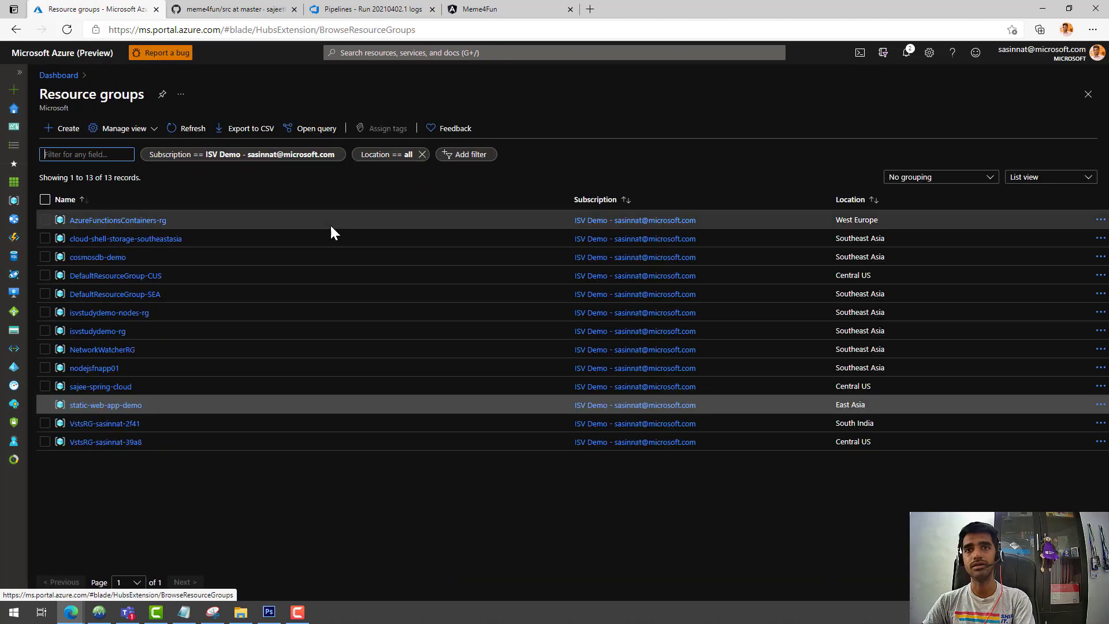
click(117, 405)
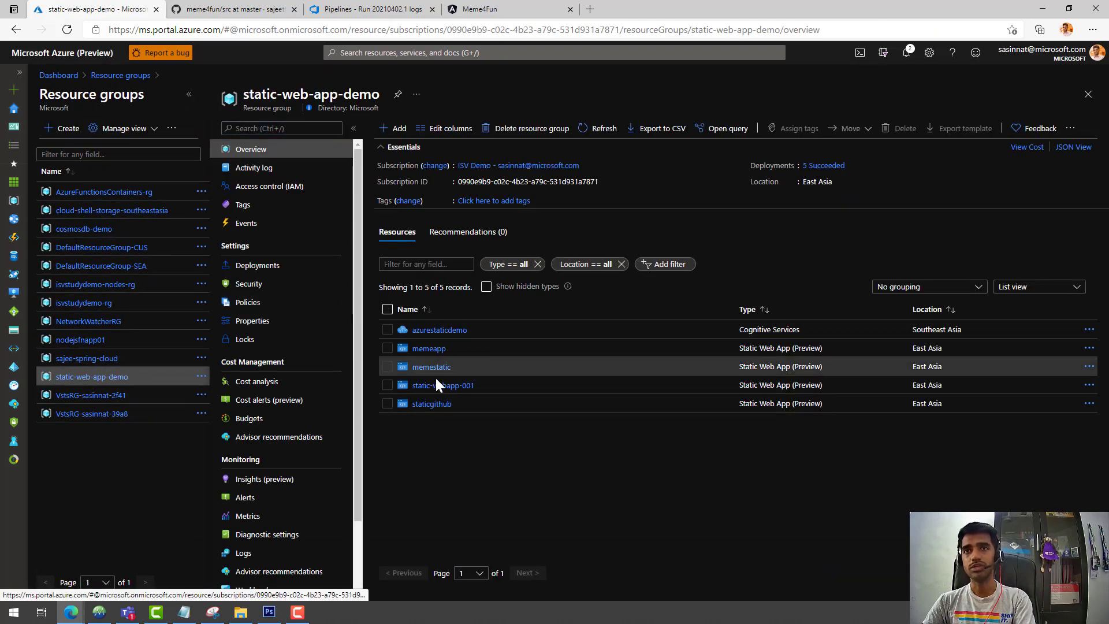
click(434, 385)
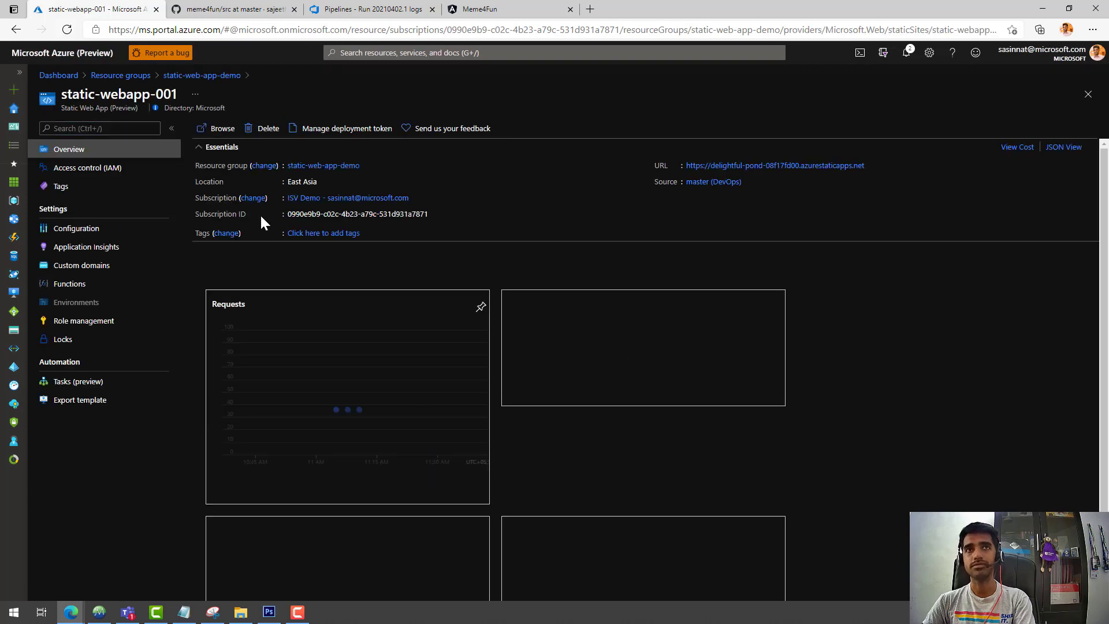
Open the static web app's URL and upload the meme image from the Desktop to the deployed site.
click(730, 169)
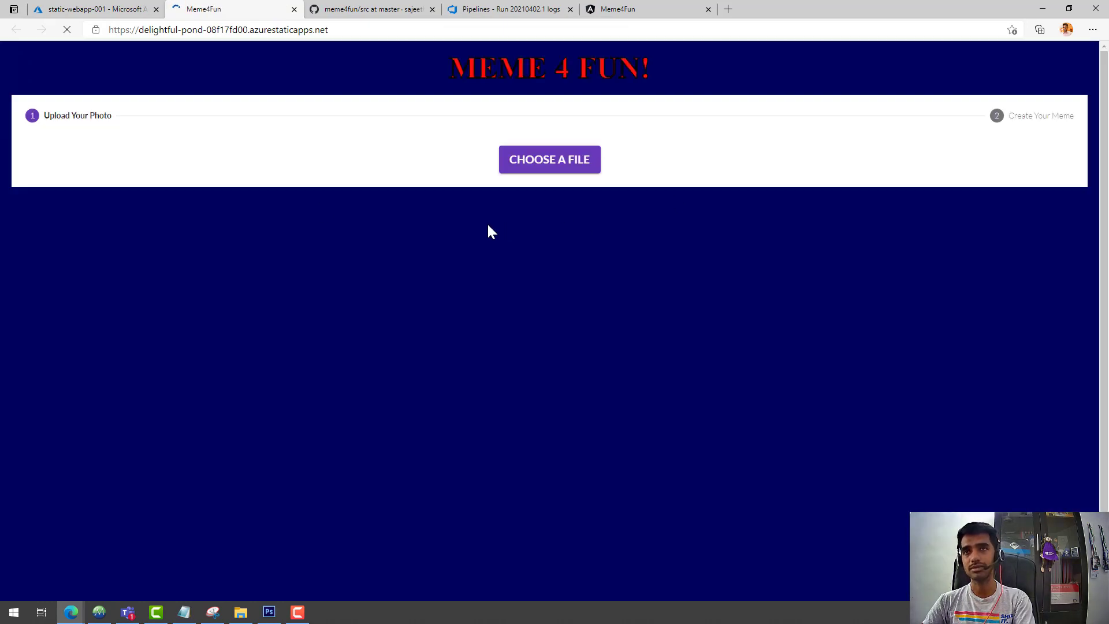
click(540, 165)
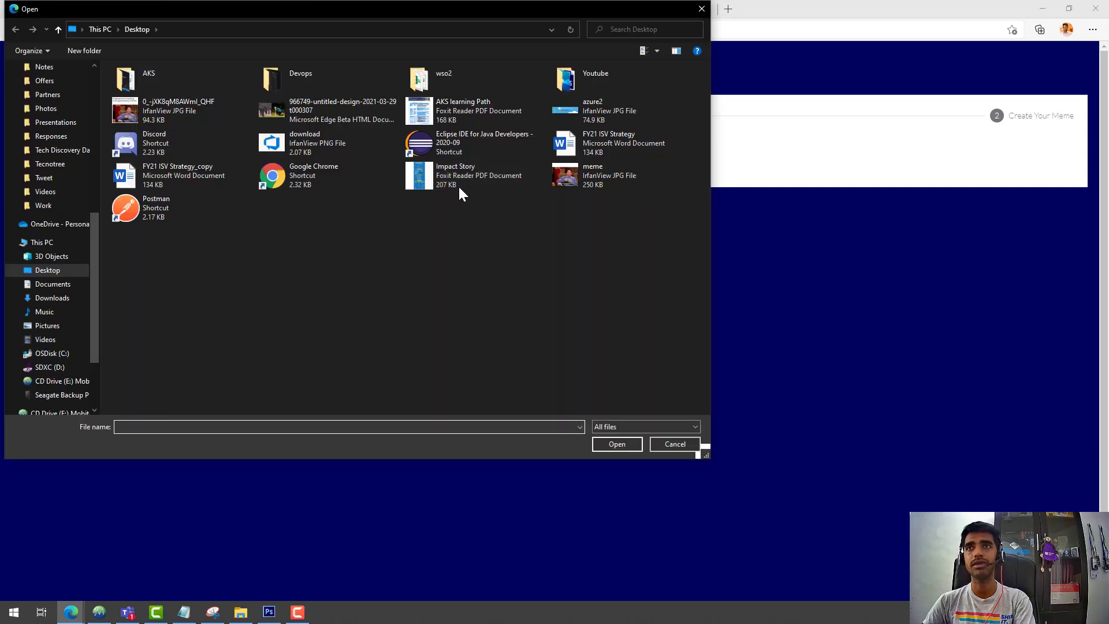
double_click(598, 187)
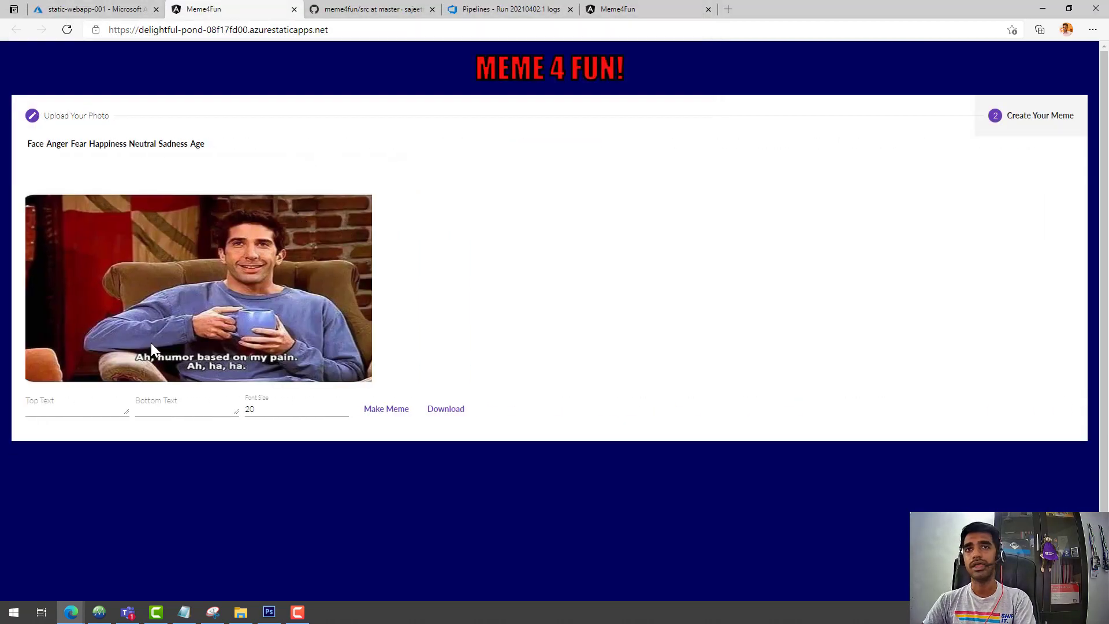
Set the meme's top text to "When programmers watches programming memes".
click(92, 415)
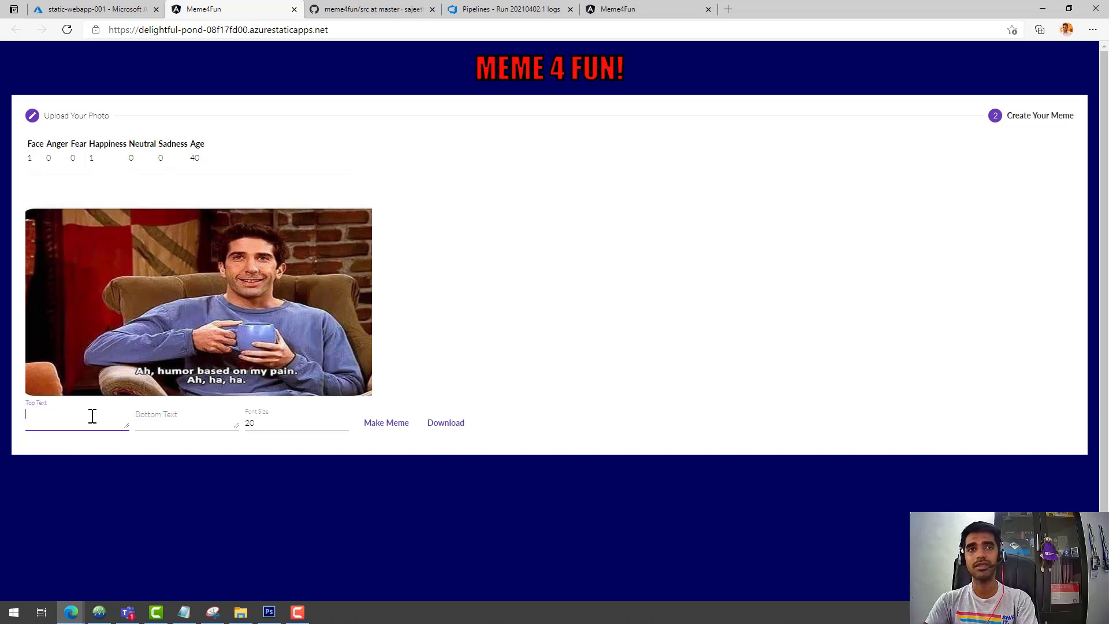
text(creditt)
key(BackSpace)
key(BackSpace)
key(BackSpace)
key(BackSpace)
key(BackSpace)
key(BackSpace)
key(BackSpace)
text(When )
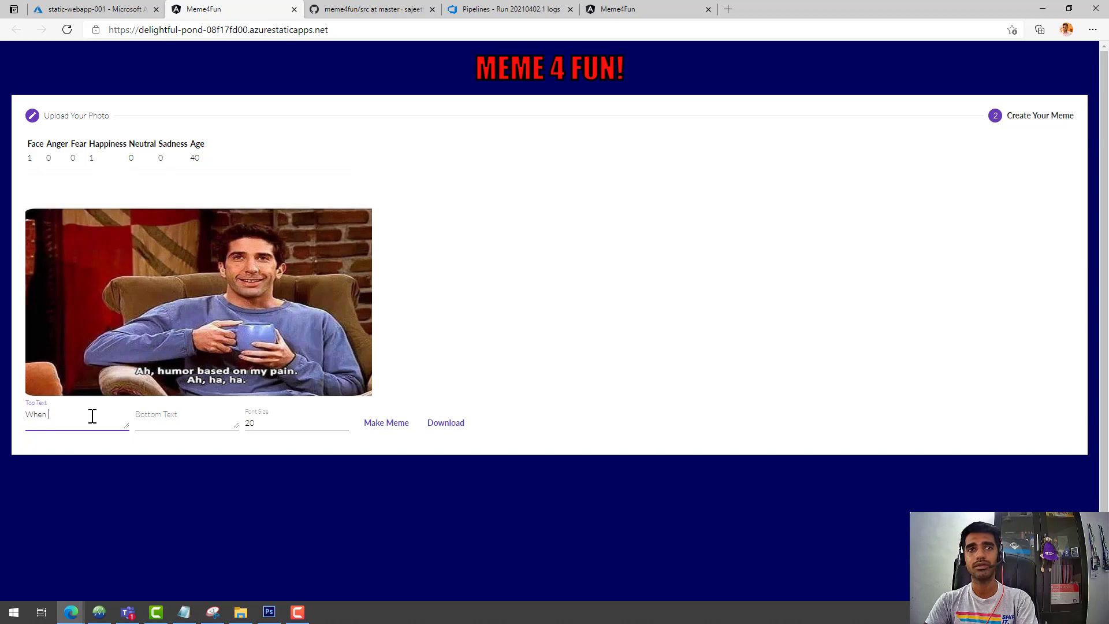
text(programmers watches)
text( programm)
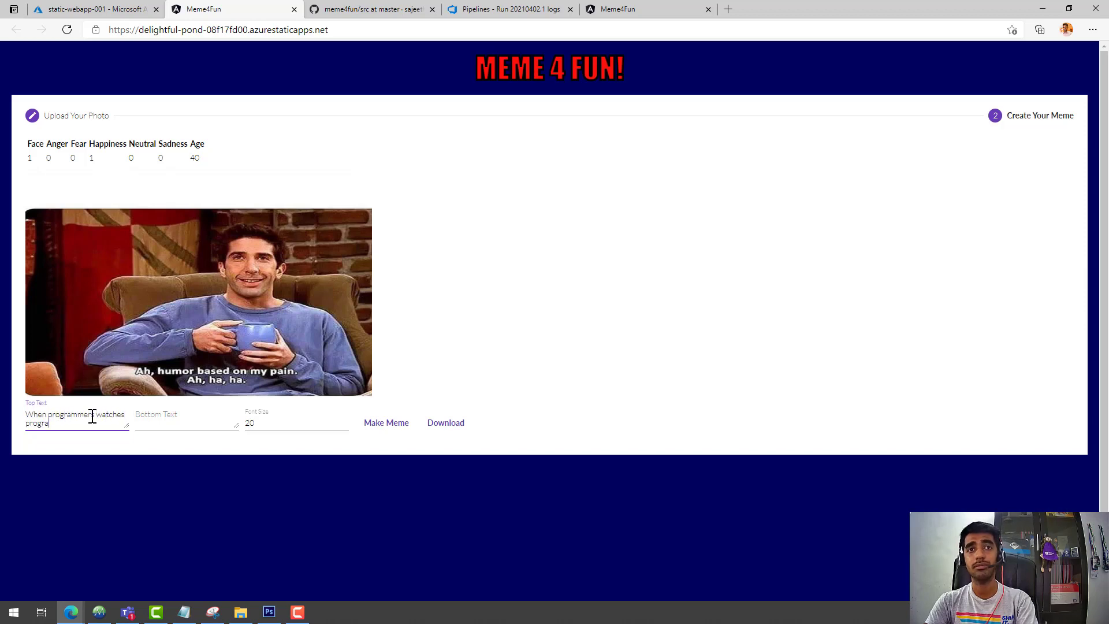
text(ing memes)
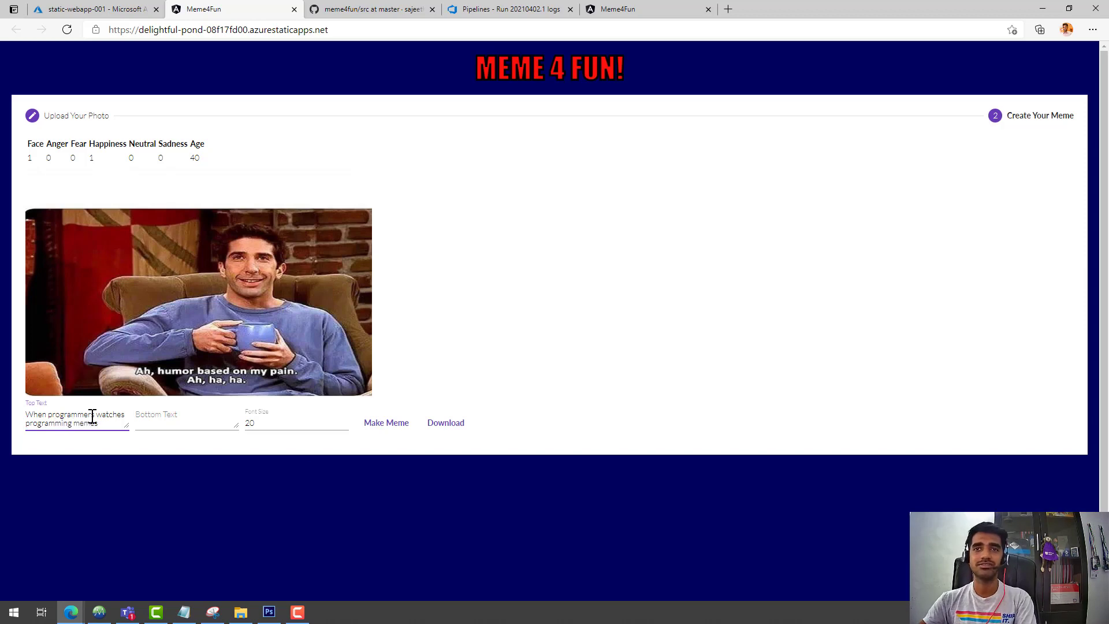
Generate the meme with the entered caption and download it.
click(390, 426)
click(455, 422)
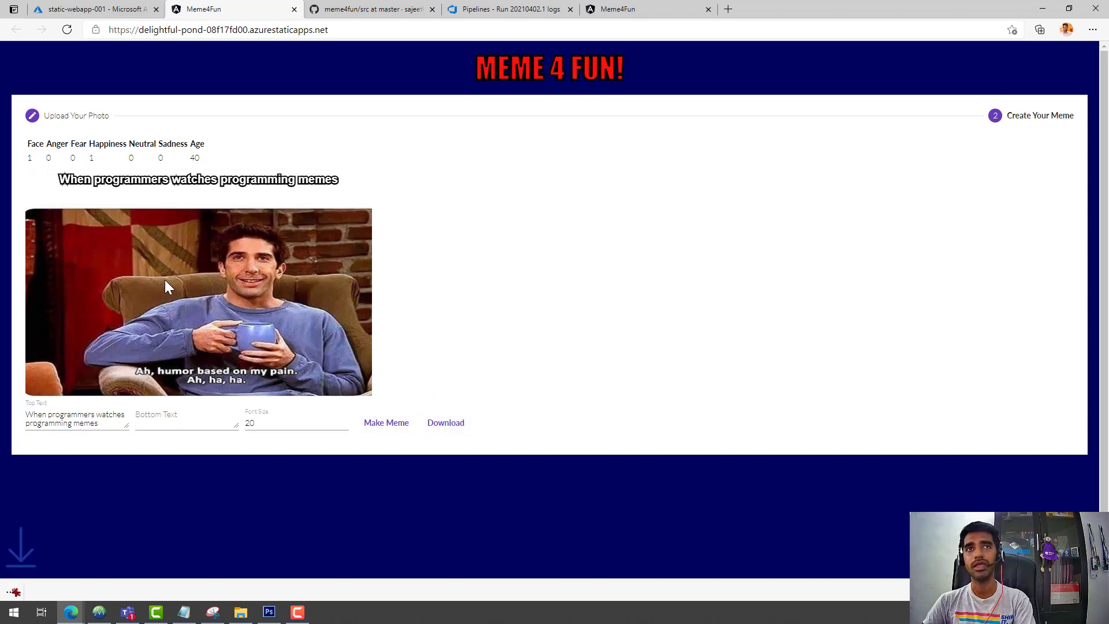